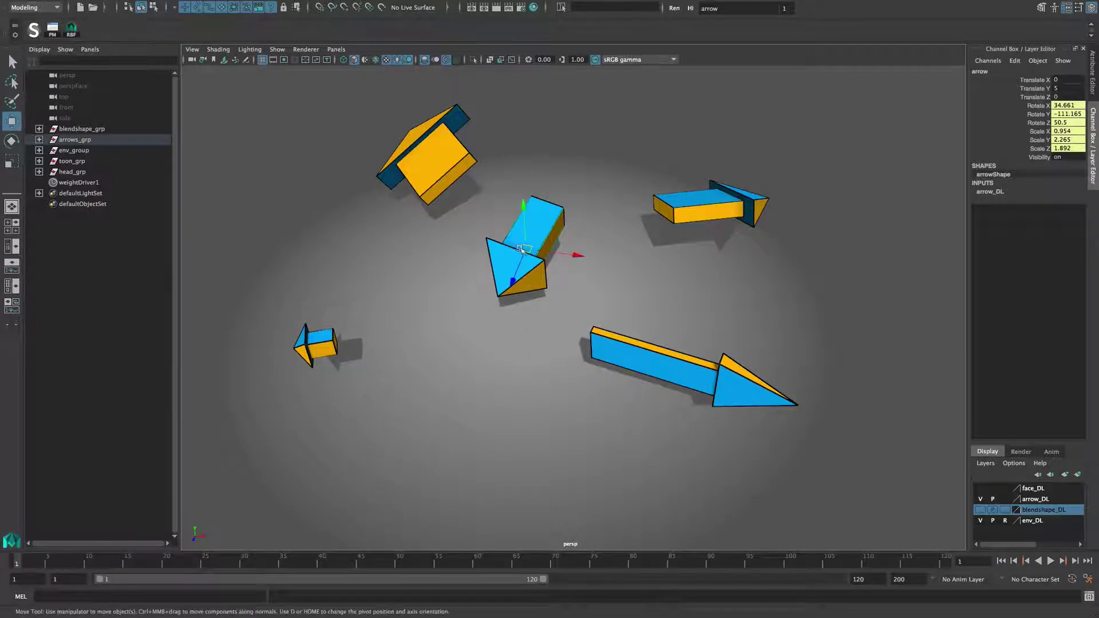
- Move the central arrow to the lower left and scale the small left arrow longer and larger
left_click_drag(522, 249, 384, 338)
left_click(317, 345)
key("r")
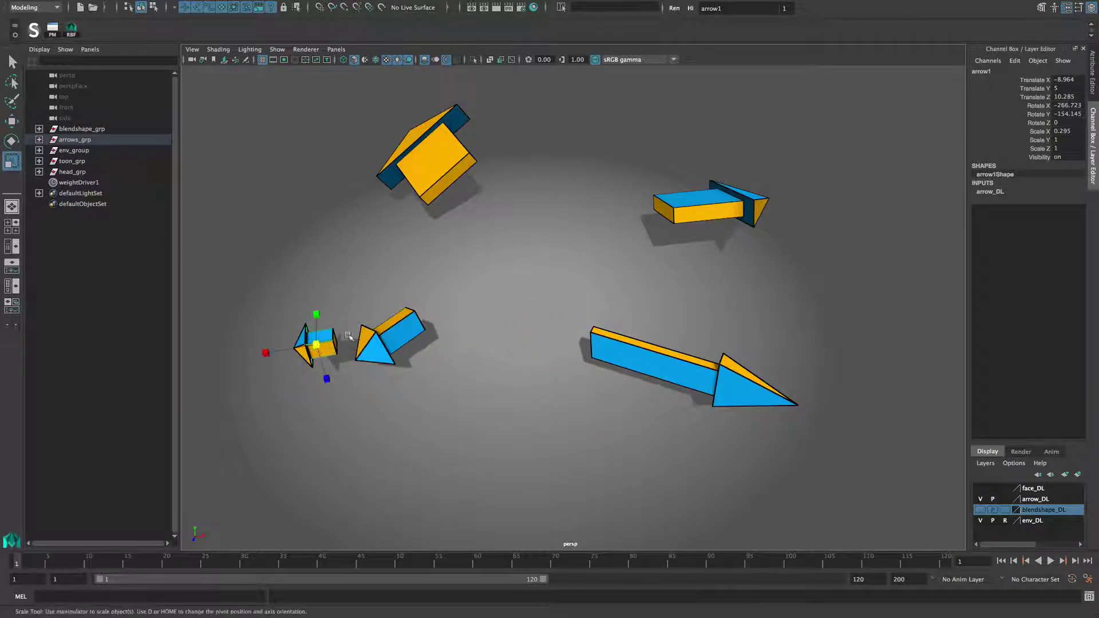
left_click_drag(265, 352, 166, 362)
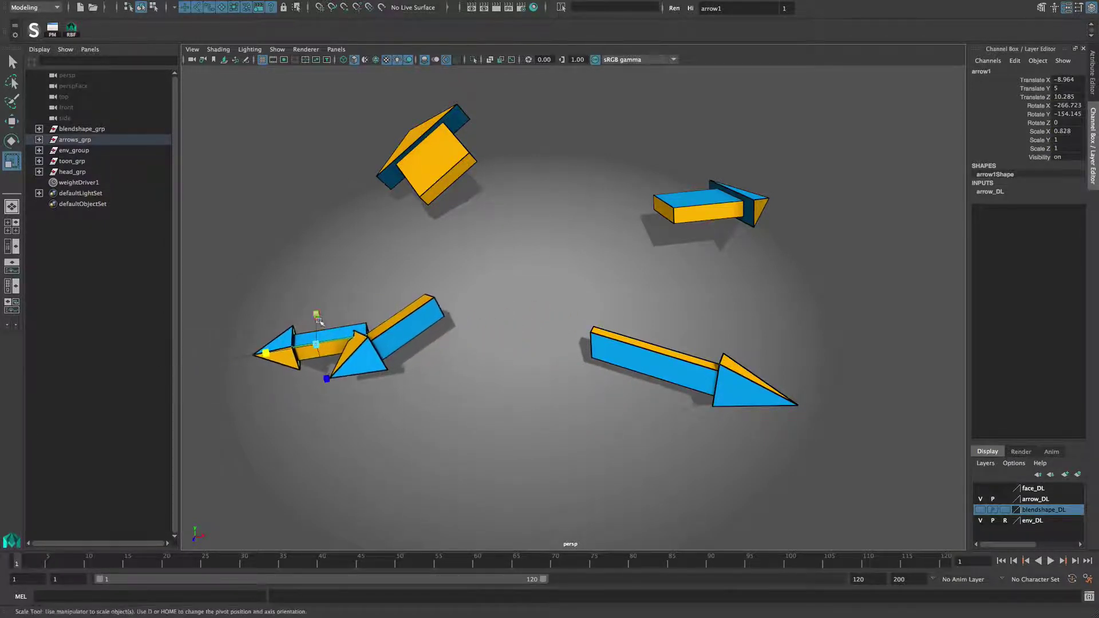
left_click_drag(326, 379, 351, 458)
- Place the neighbouring arrow beside the long arrow, then select arrows in the right cluster
left_click(419, 340)
key("w")
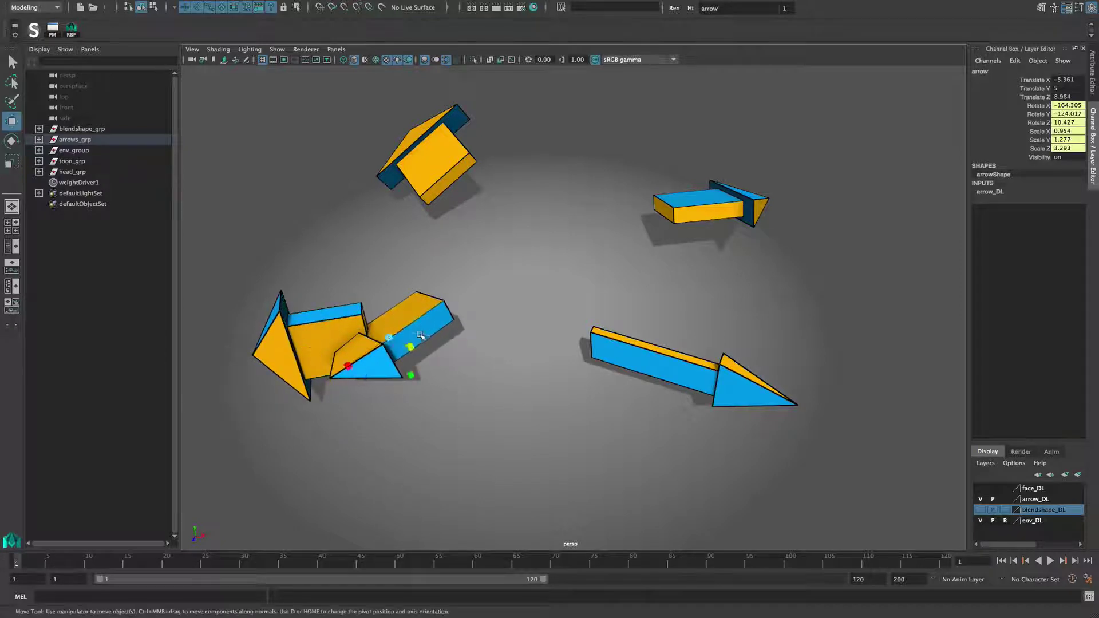
left_click_drag(418, 339, 531, 292)
left_click(737, 389)
key("r")
left_click(646, 375)
key("w")
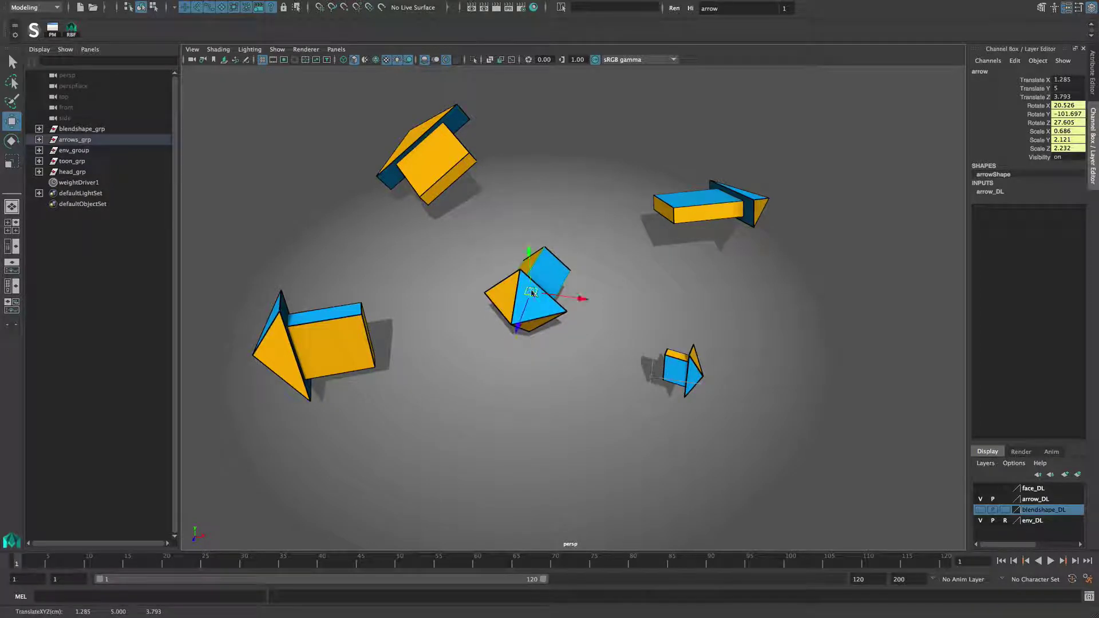
- Inspect weightDriver1's attributes: type RBF and Euclidean distance type, then return to the Channel Box
left_click(75, 215)
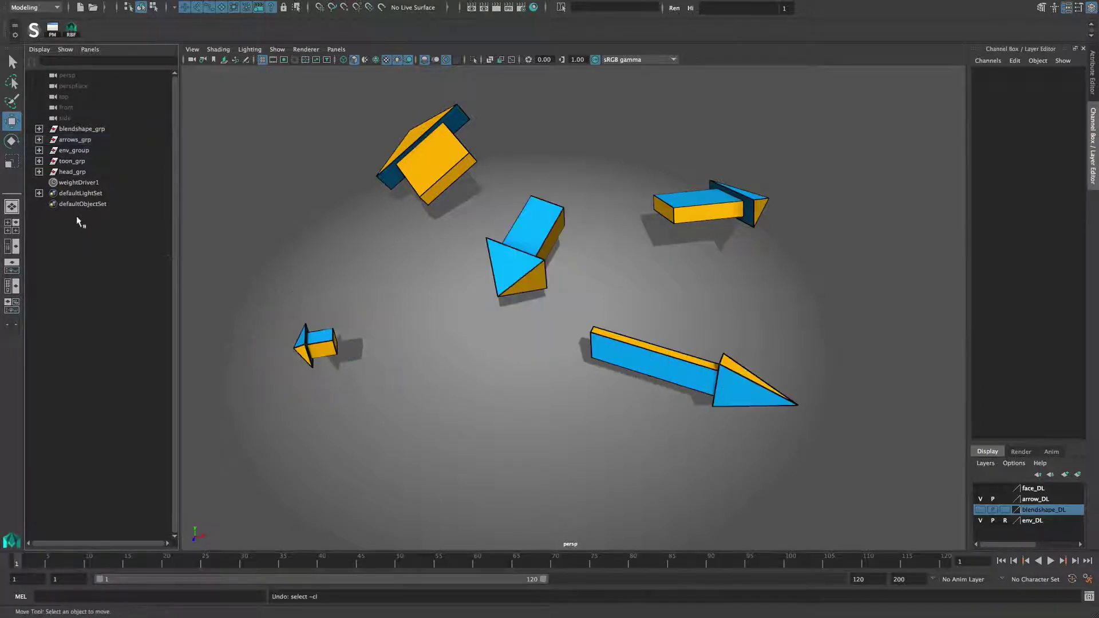
left_click(79, 182)
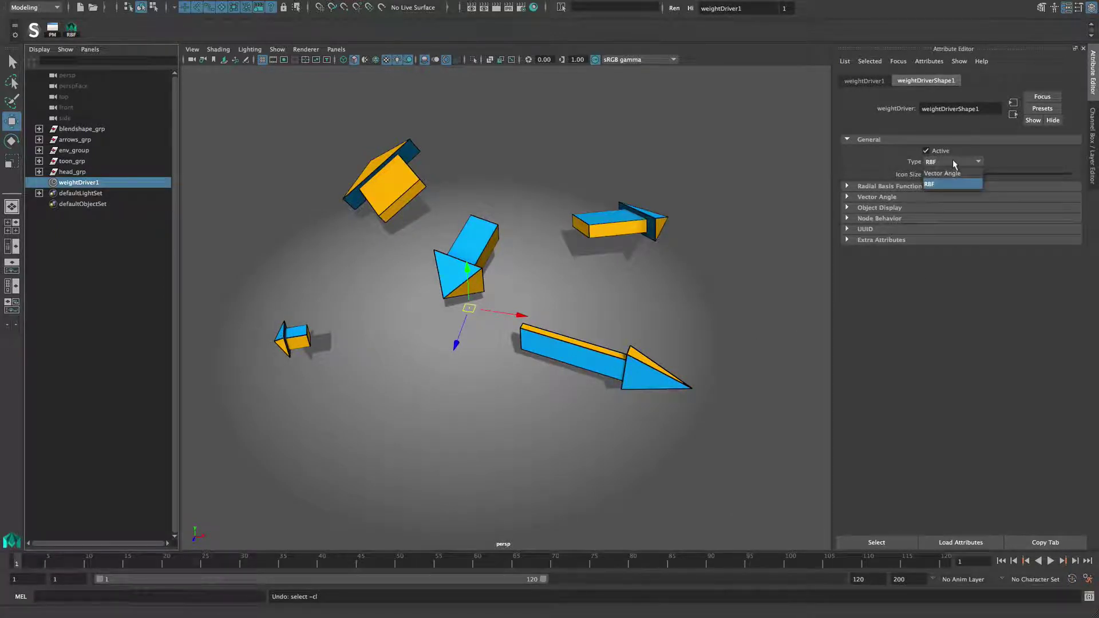
left_click(950, 183)
left_click(884, 187)
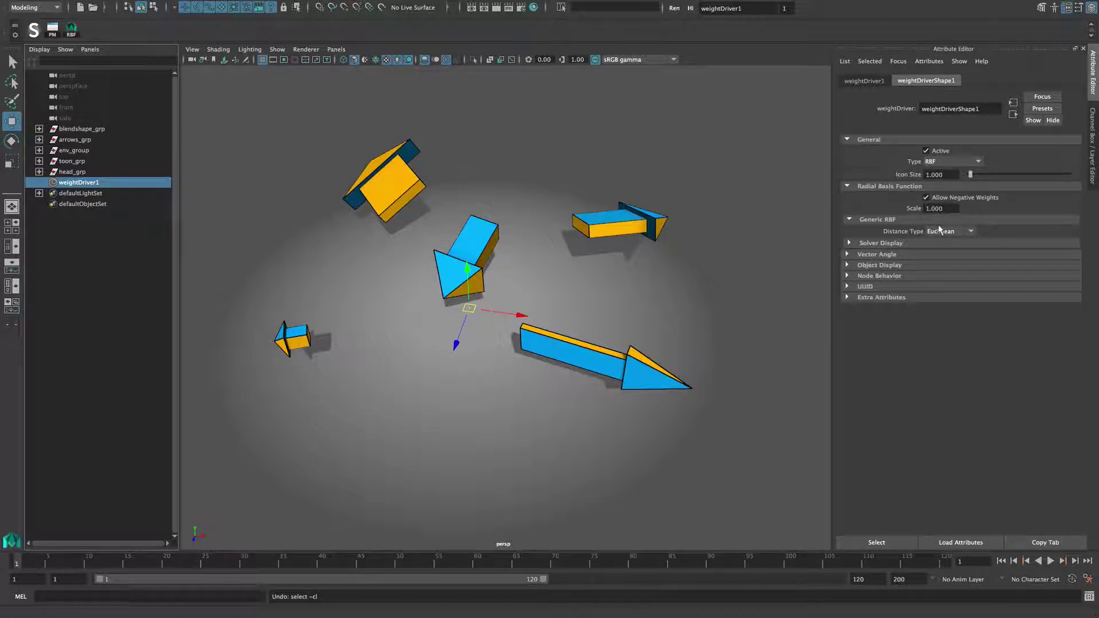
left_click(972, 232)
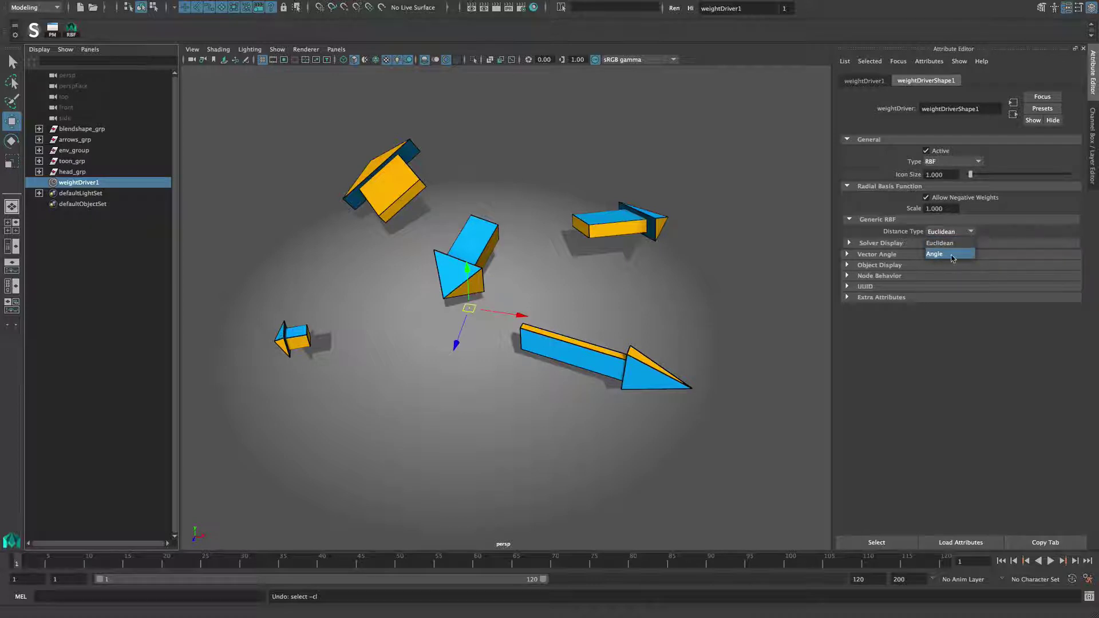
left_click(1002, 232)
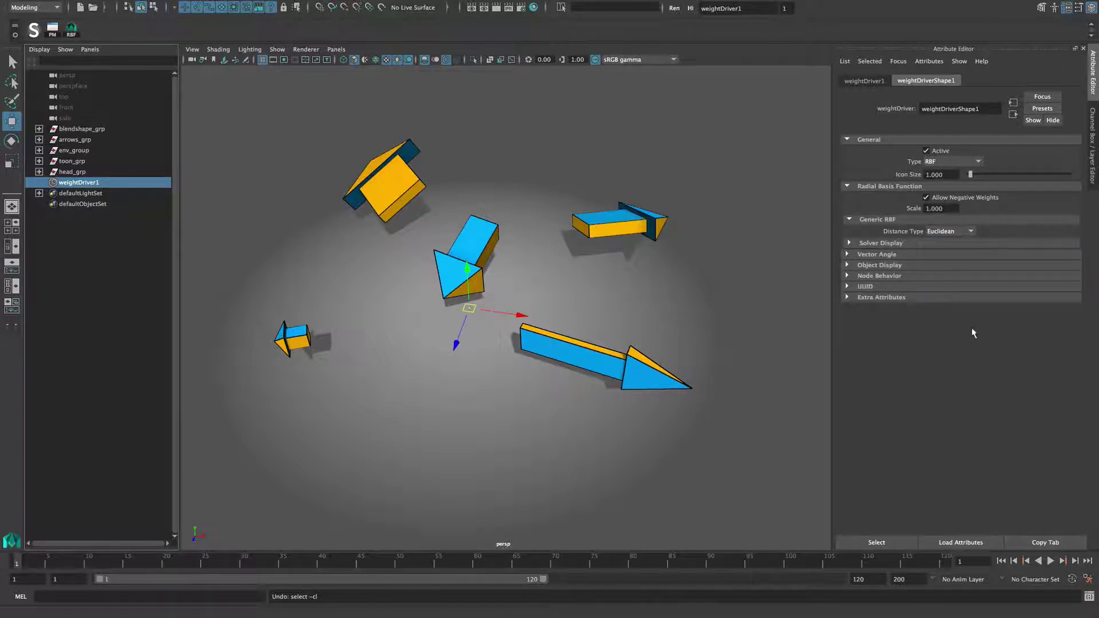
key("ctrl+a")
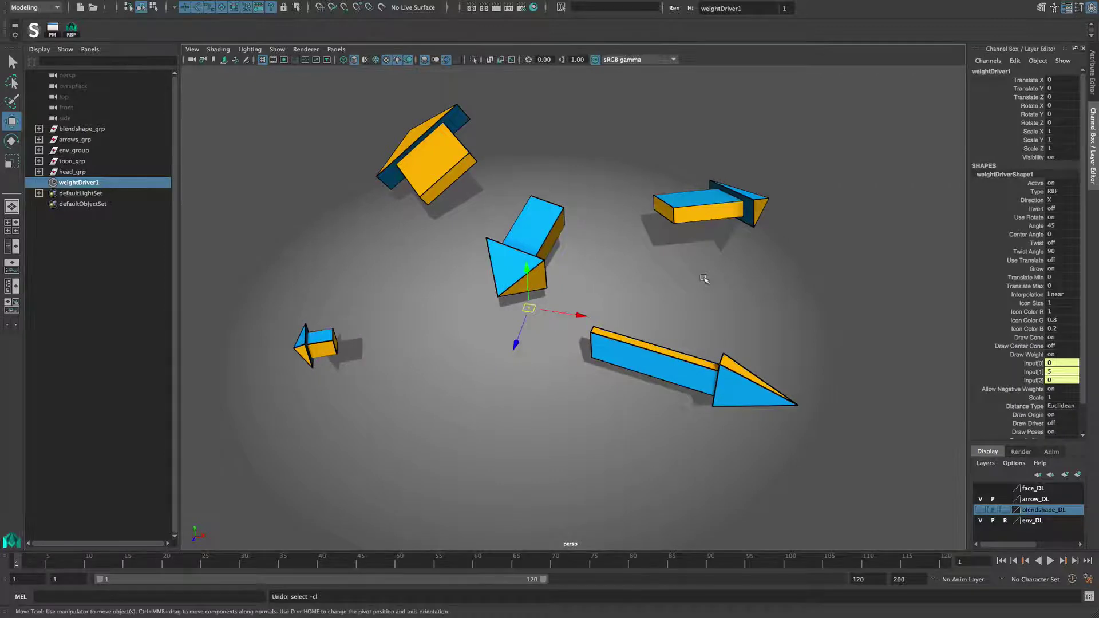
key("ctrl+n")
left_click(339, 155)
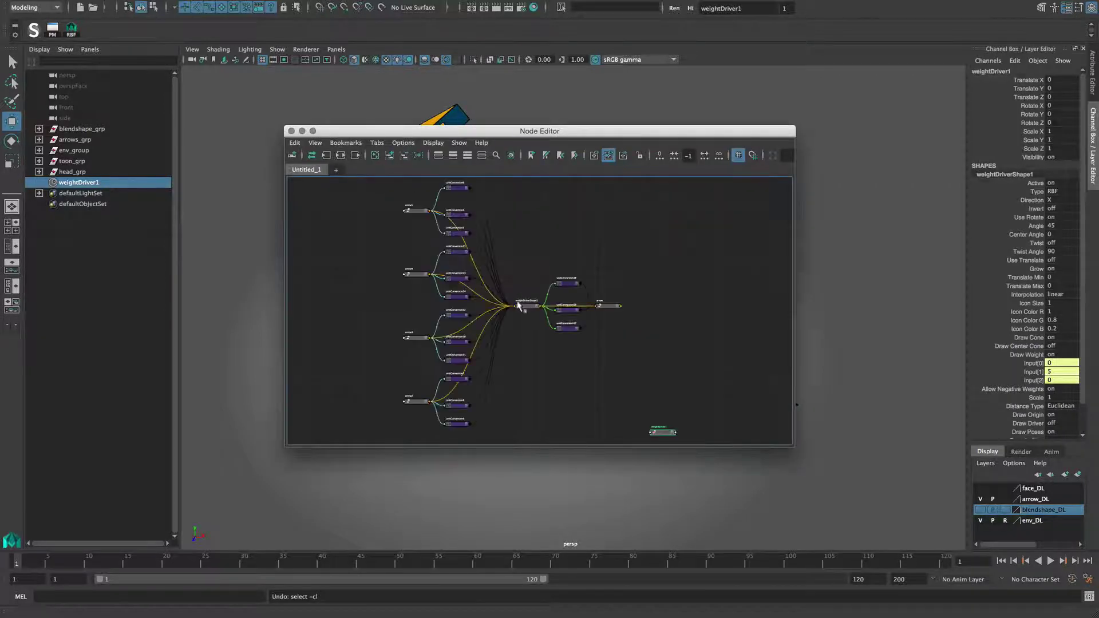
scroll(517, 307, "up", 5)
left_click(567, 291)
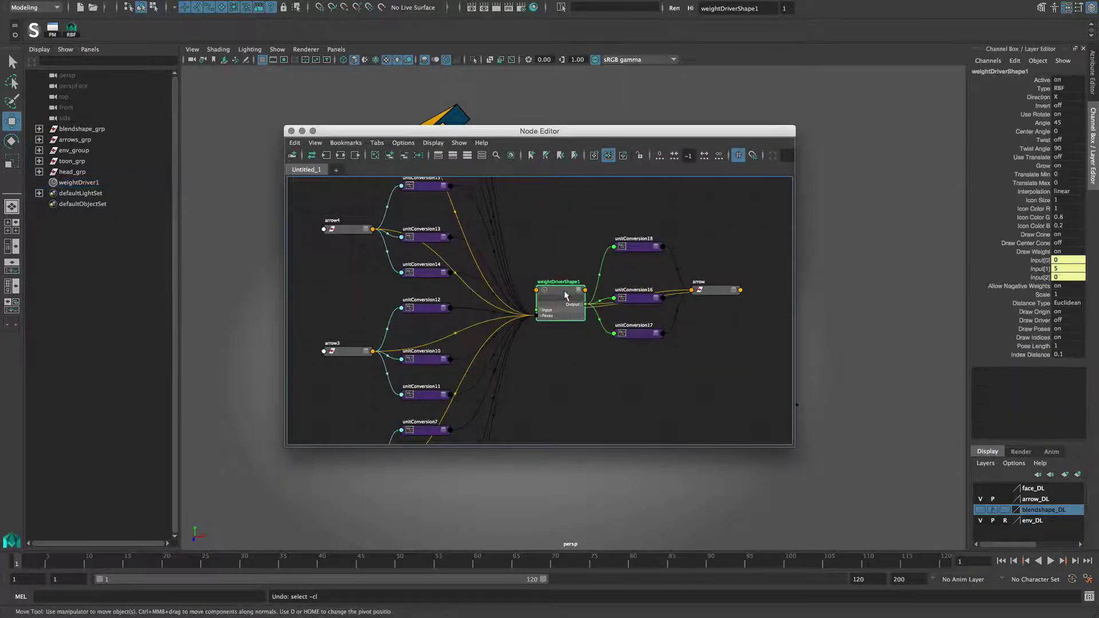
key("3")
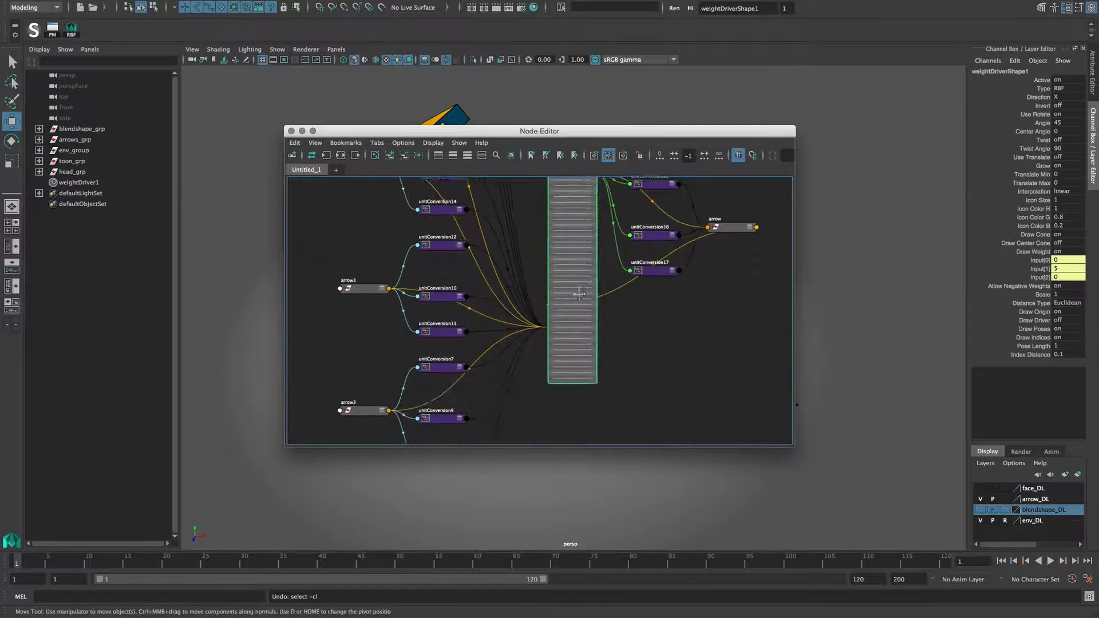
left_click_drag(726, 243, 338, 261)
scroll(572, 377, "up", 5)
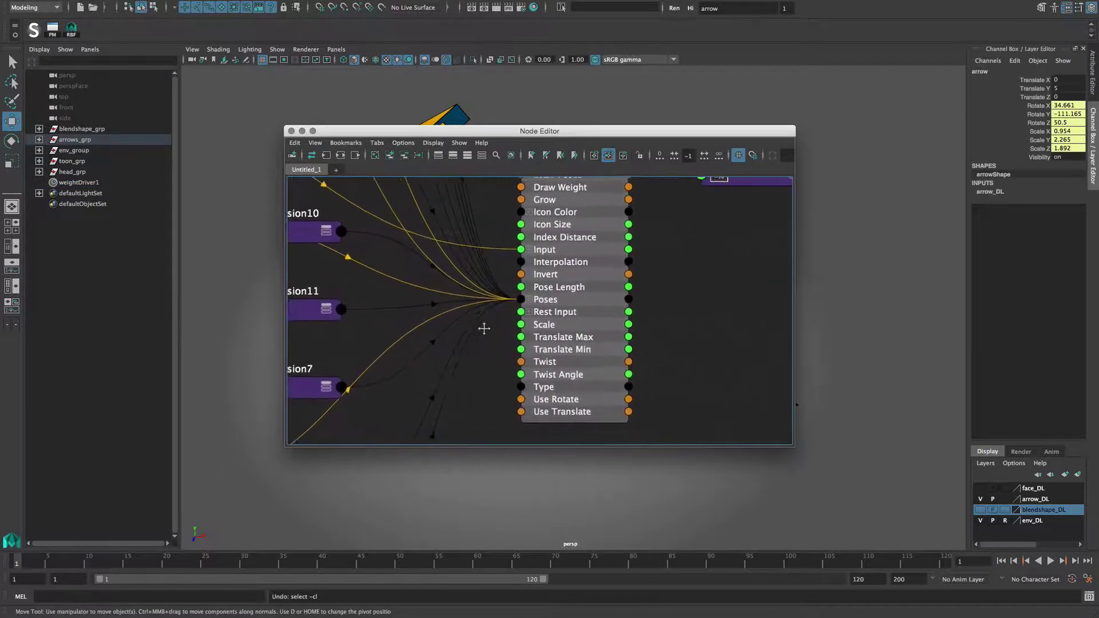
left_click_drag(793, 447, 804, 465)
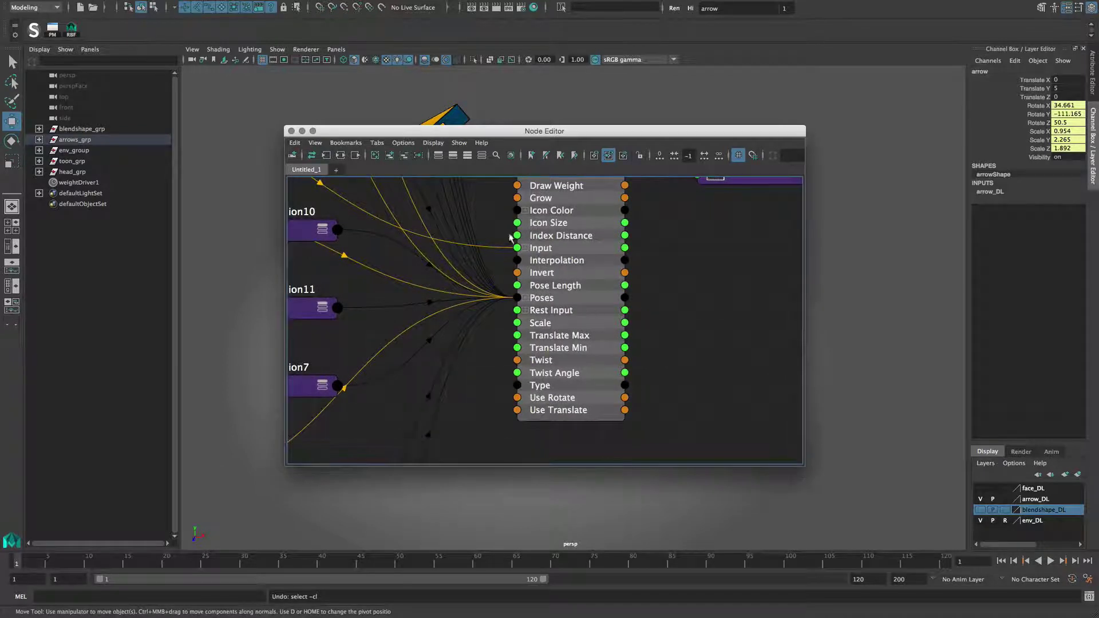
middle_click_drag(527, 254, 593, 274)
left_click(593, 271)
middle_click_drag(629, 320, 597, 286)
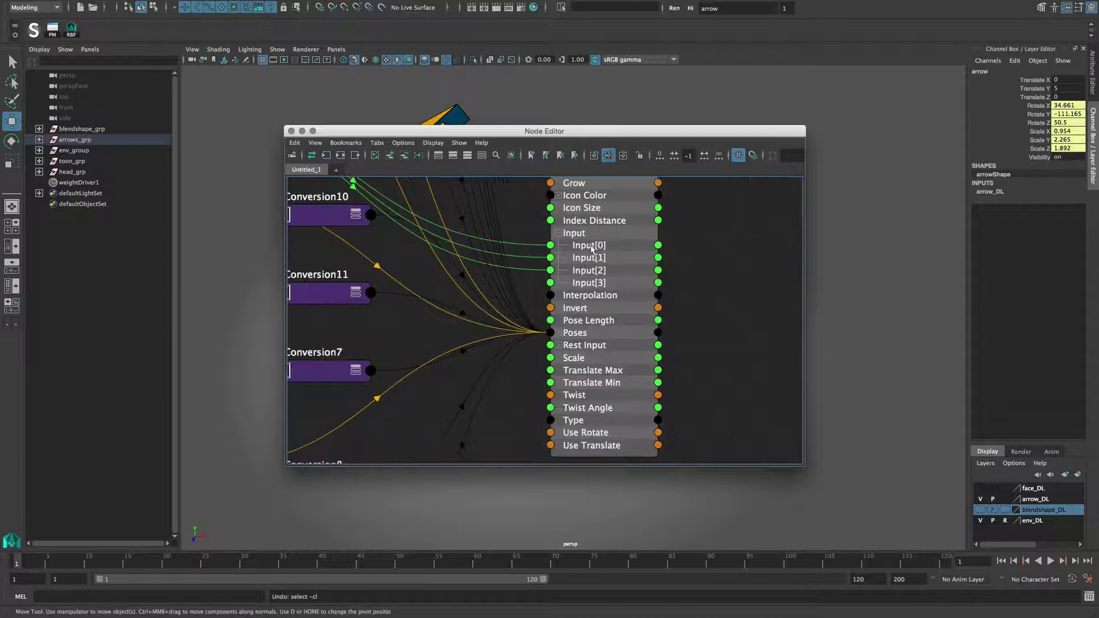
middle_click_drag(618, 332, 619, 273)
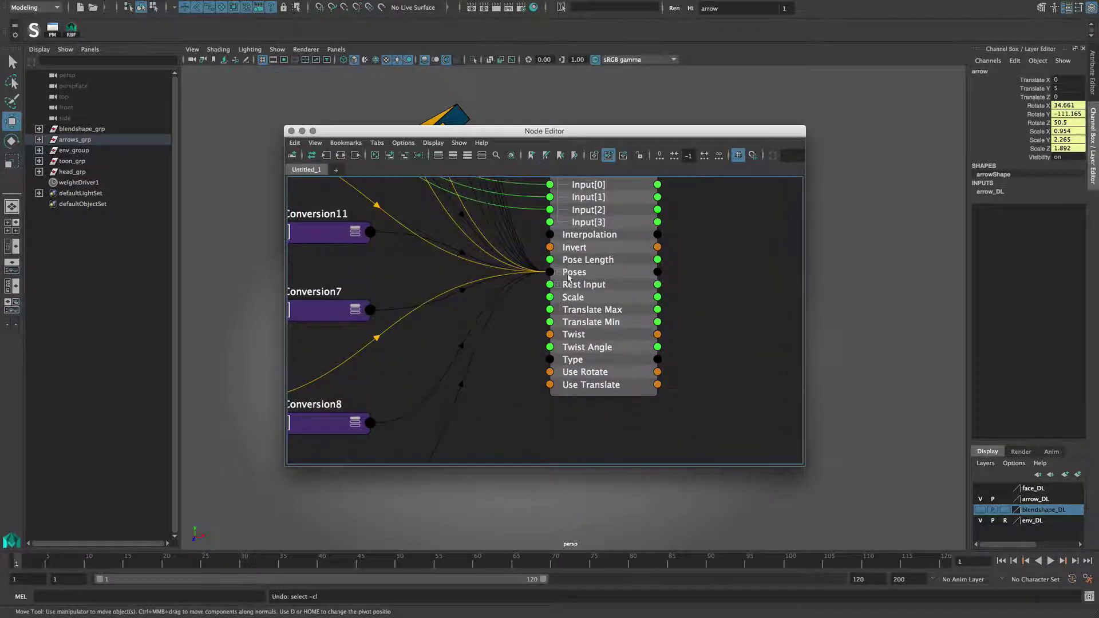
left_click(558, 275)
middle_click_drag(676, 336, 658, 286)
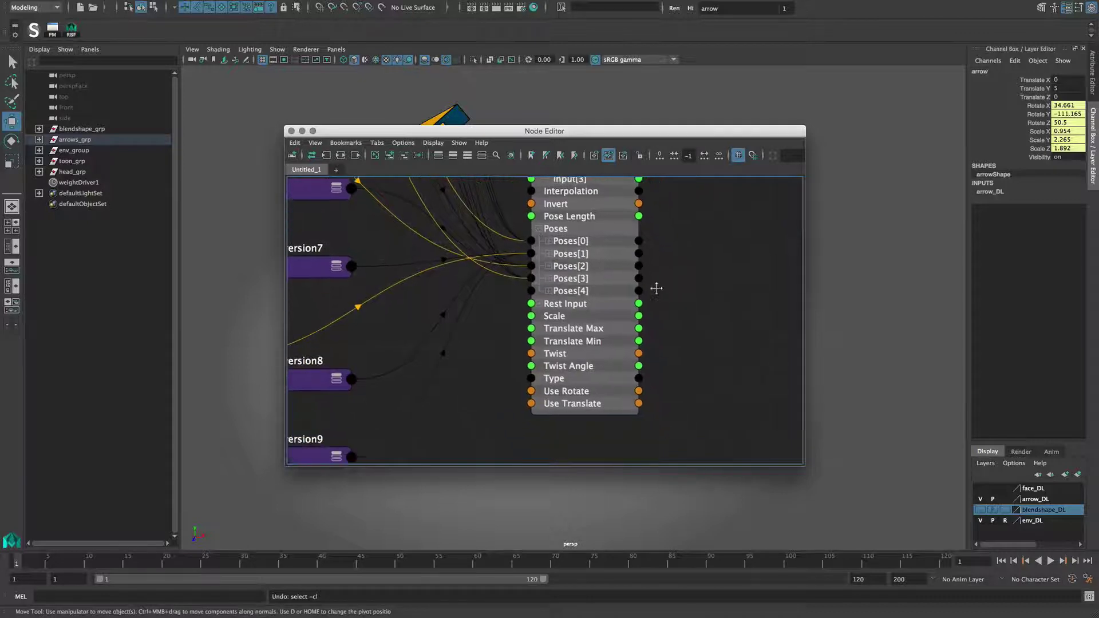
left_click(548, 241)
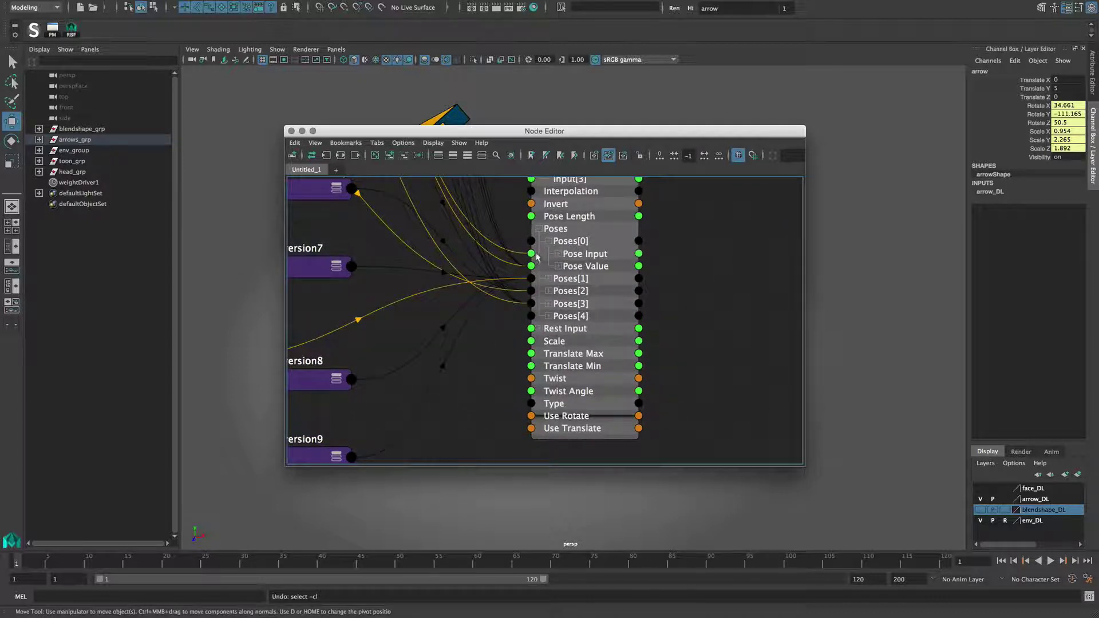
left_click(558, 256)
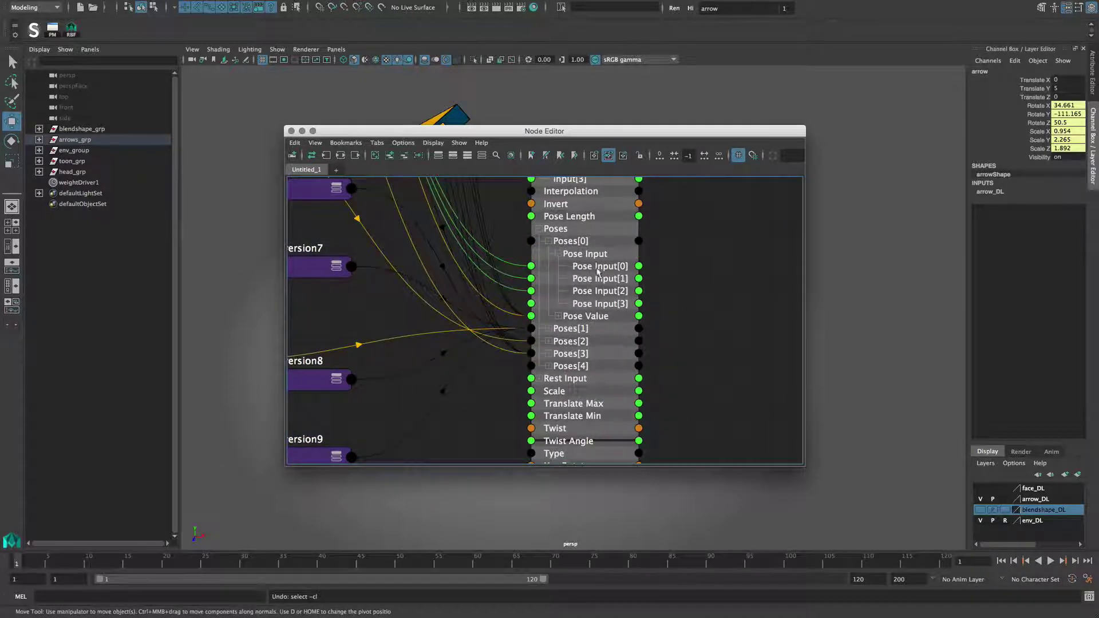
left_click(558, 315)
middle_click_drag(606, 333, 592, 304)
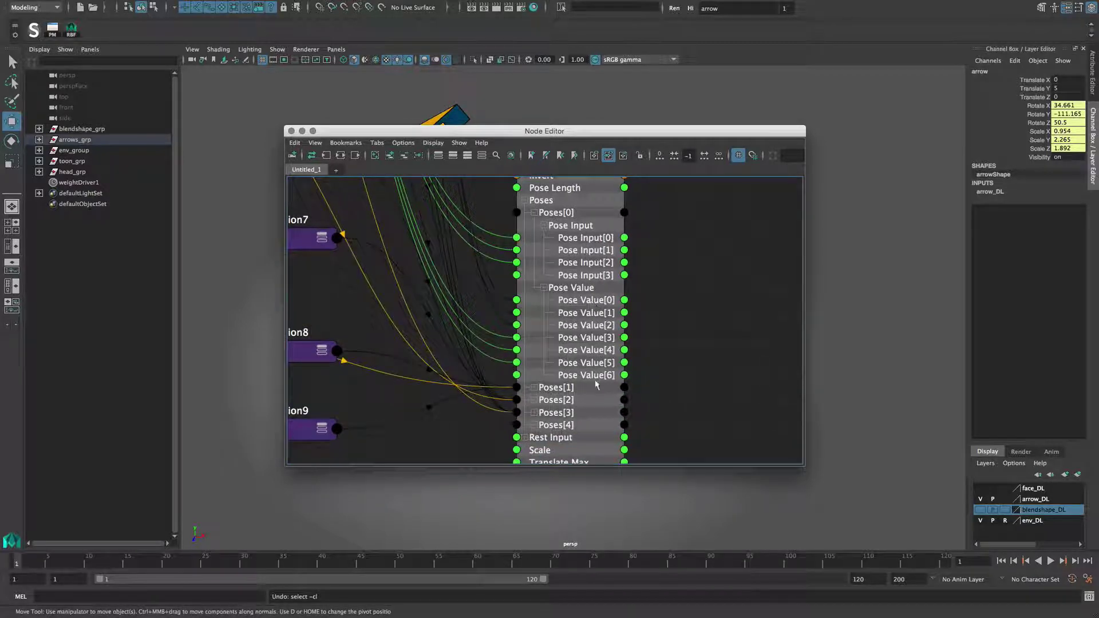
middle_click_drag(596, 384, 590, 509)
scroll(574, 384, "down", 3)
middle_click_drag(574, 384, 549, 421)
left_click(583, 248)
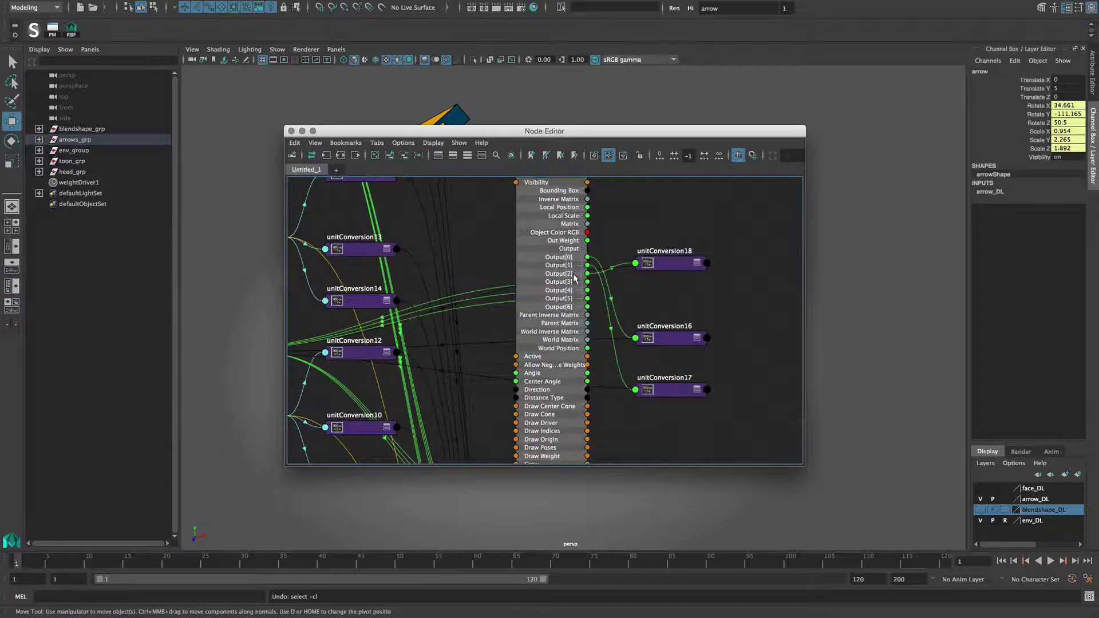
middle_click_drag(575, 270, 551, 279)
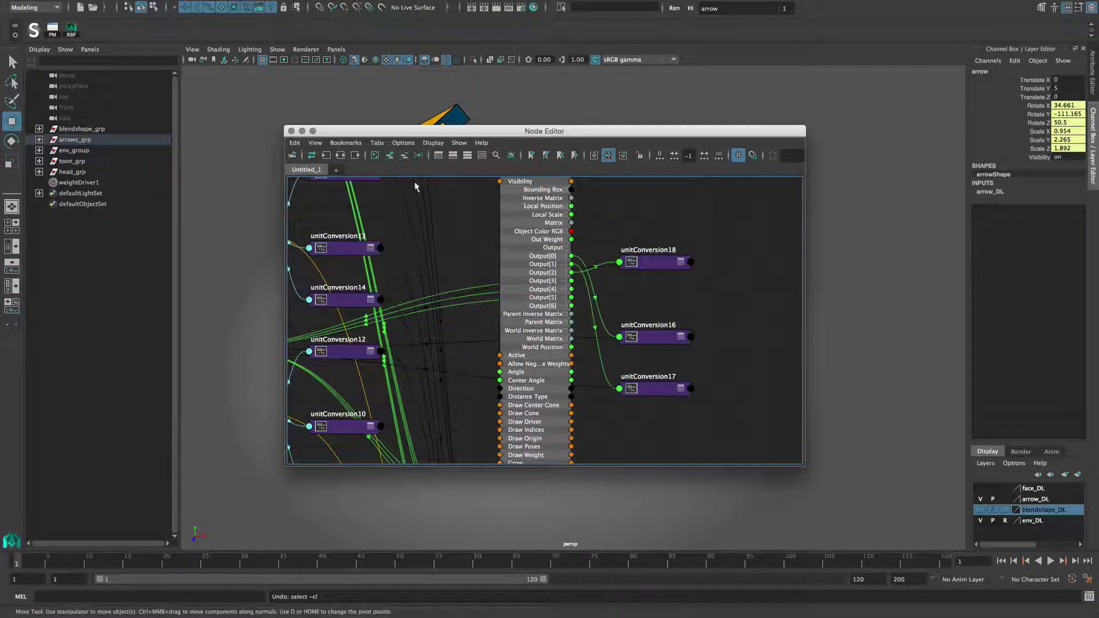
- Load weightDriver1 into the Edit RBF WeightDriver window, widen it, and bring up its solver options
left_click(291, 132)
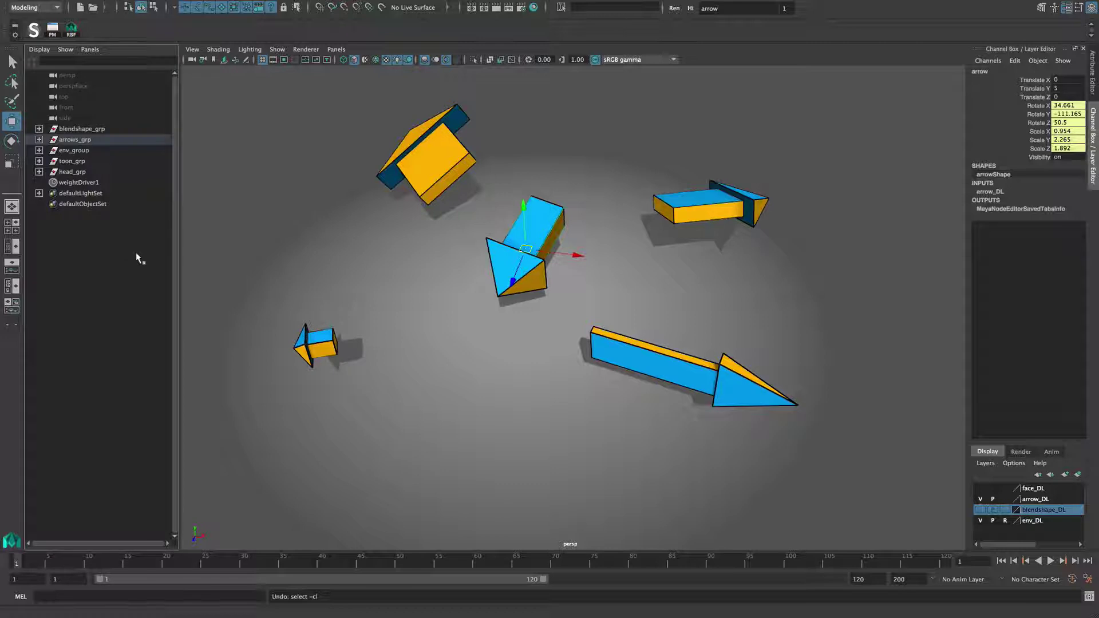
left_click(72, 30)
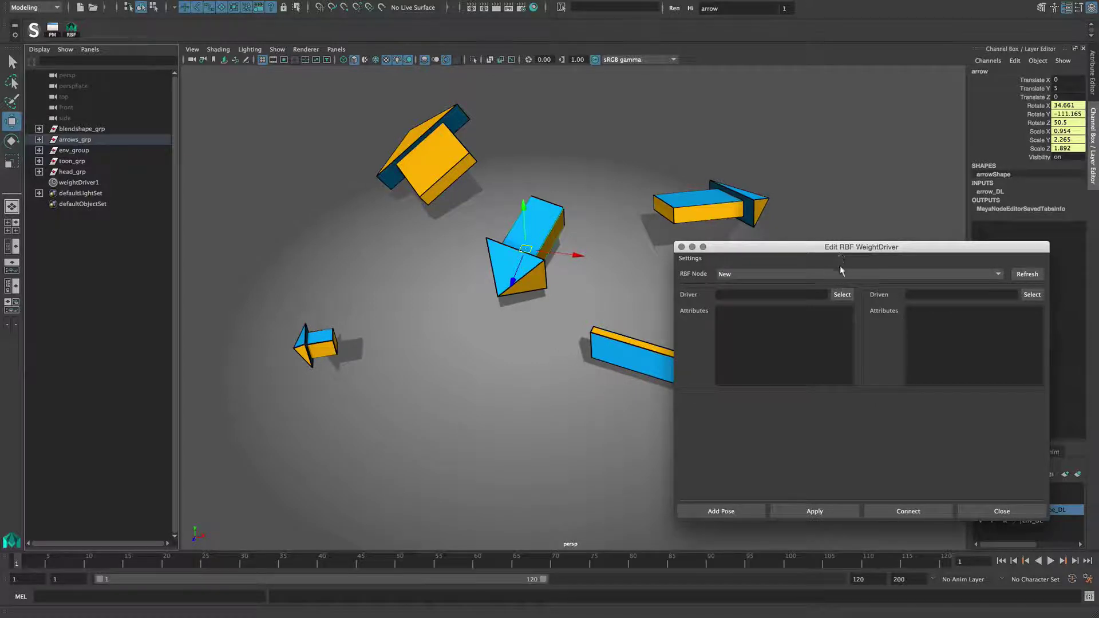
left_click(789, 275)
left_click(755, 296)
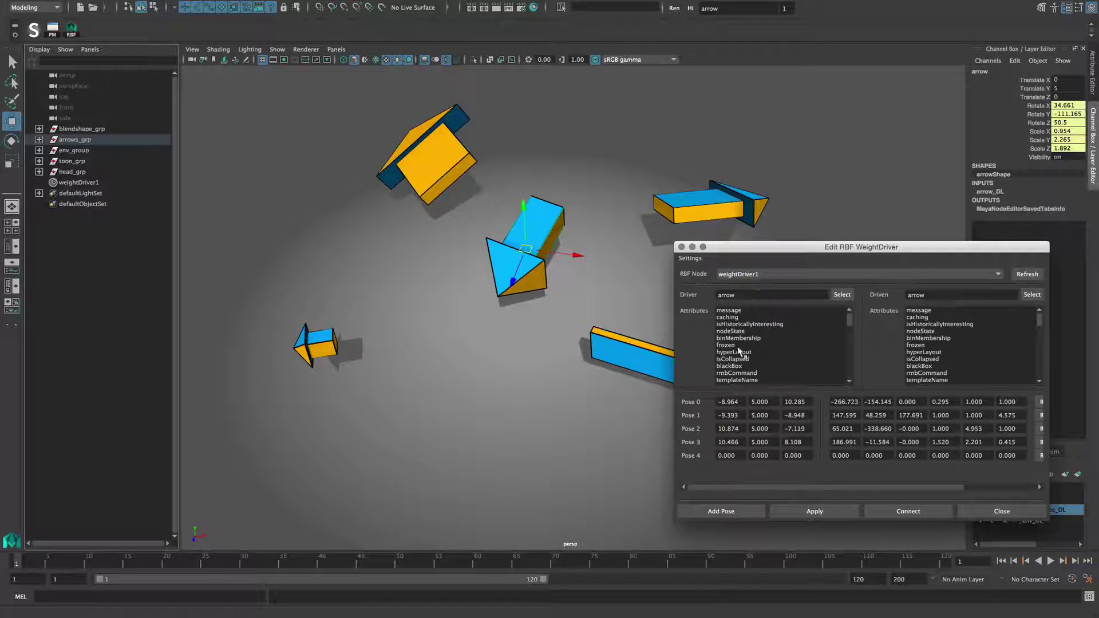
left_click_drag(675, 345, 575, 340)
left_click(693, 277)
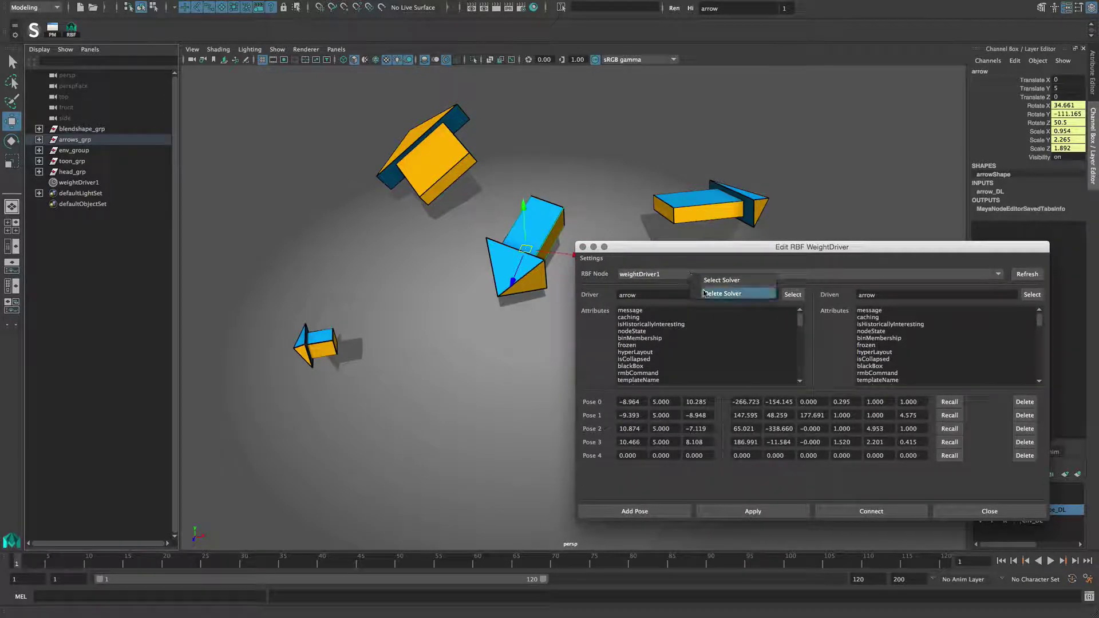
- Delete the weightDriver1 solver and move the emptied RBF editor lower
left_click(705, 293)
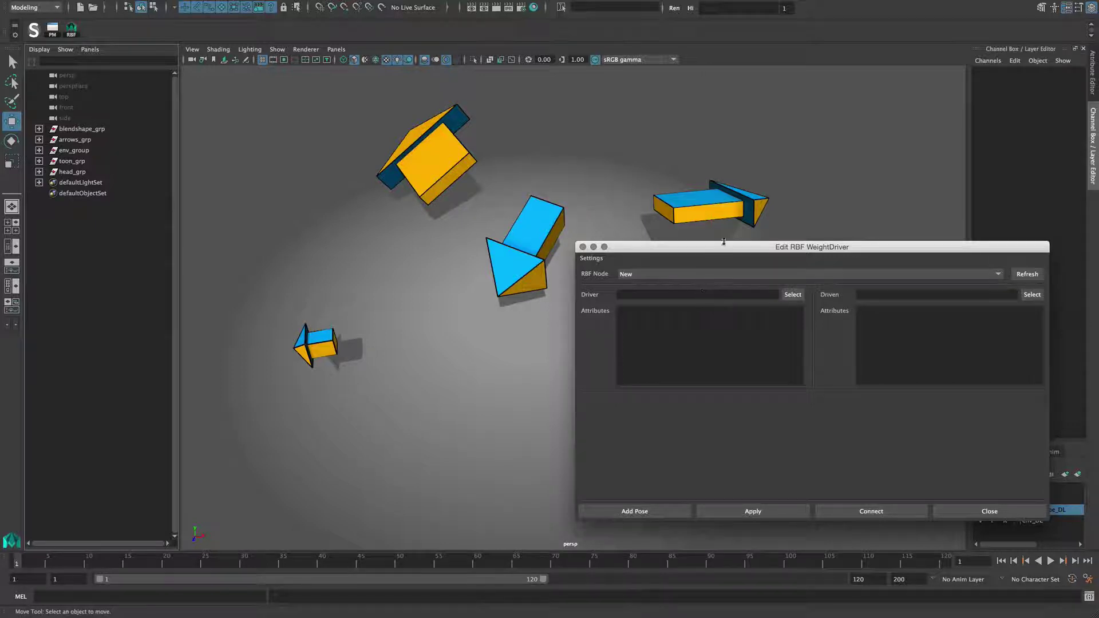
left_click_drag(724, 247, 758, 323)
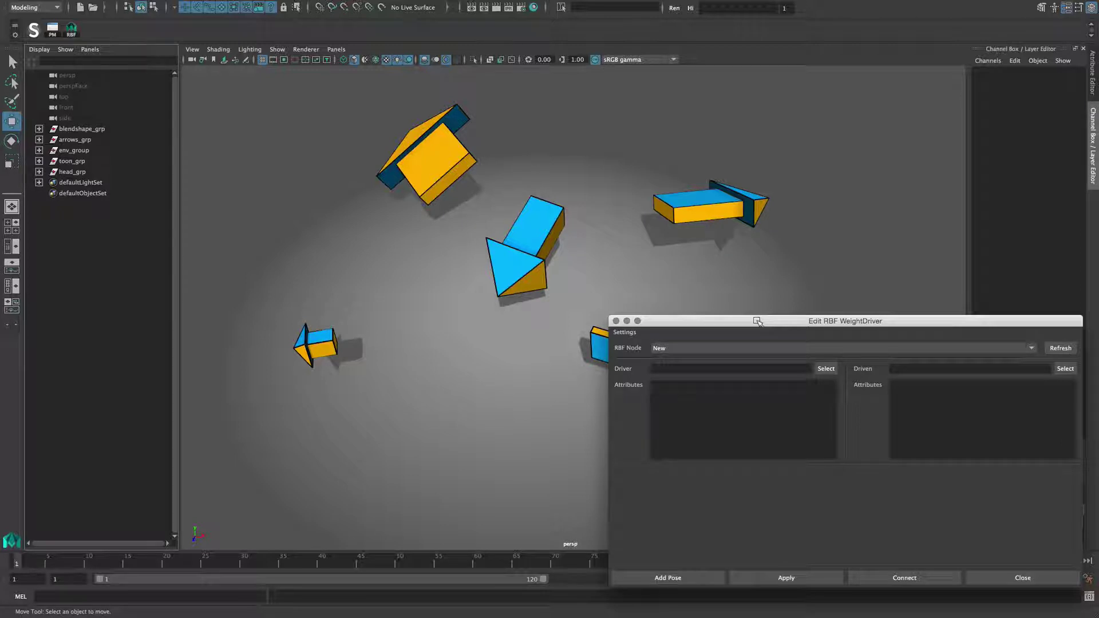
- Load arrow as both driver and driven, listing only keyable attributes on each side
left_click(39, 140)
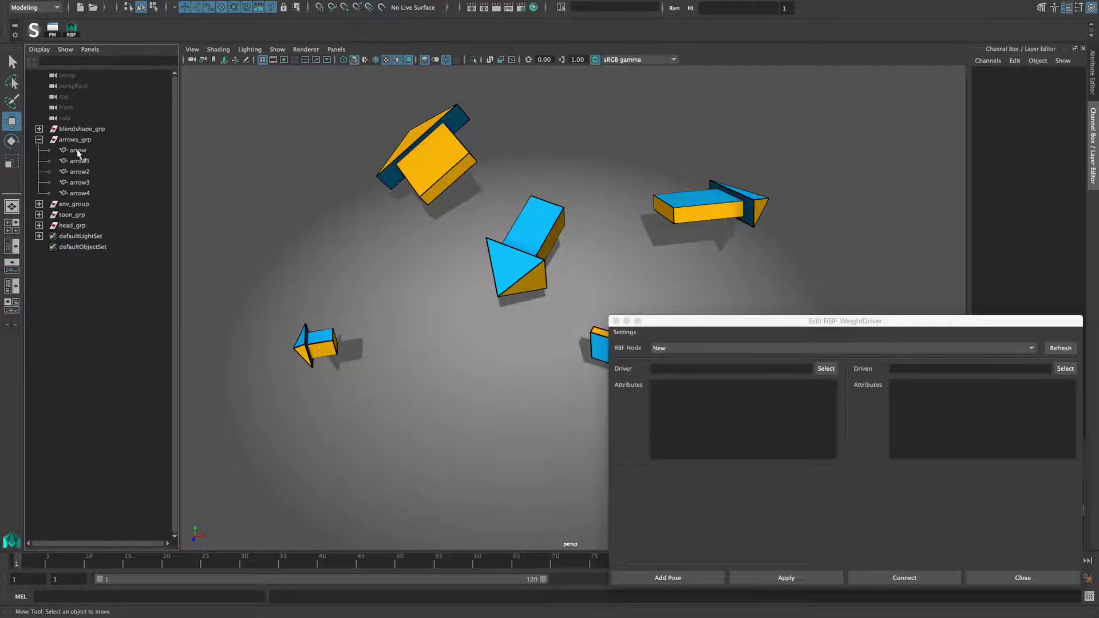
left_click(78, 151)
left_click(826, 369)
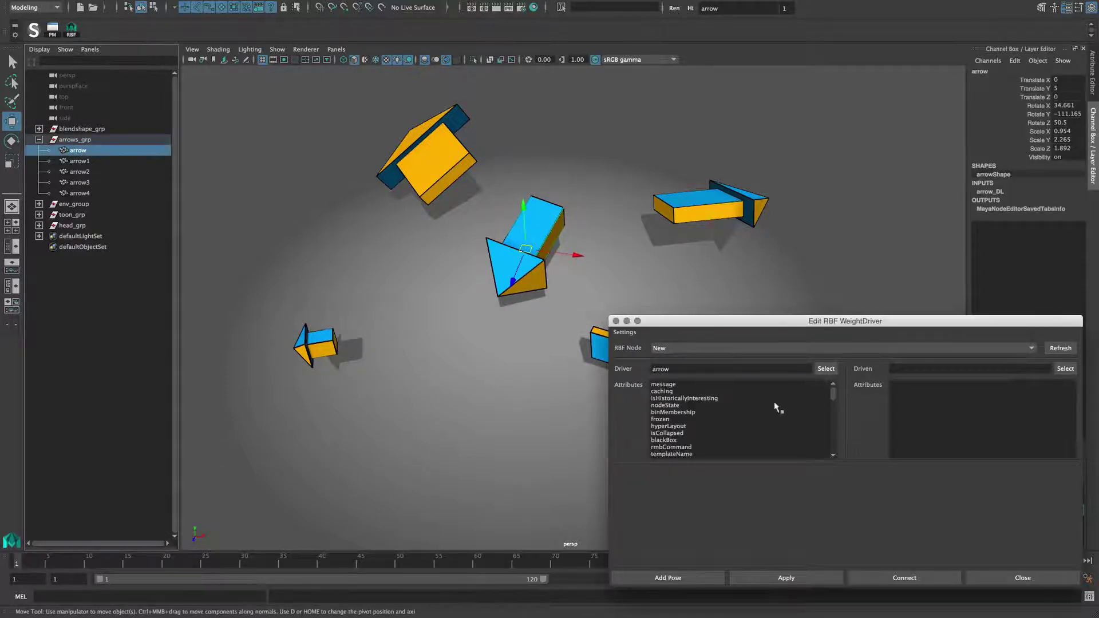
right_click(767, 412)
left_click(772, 413)
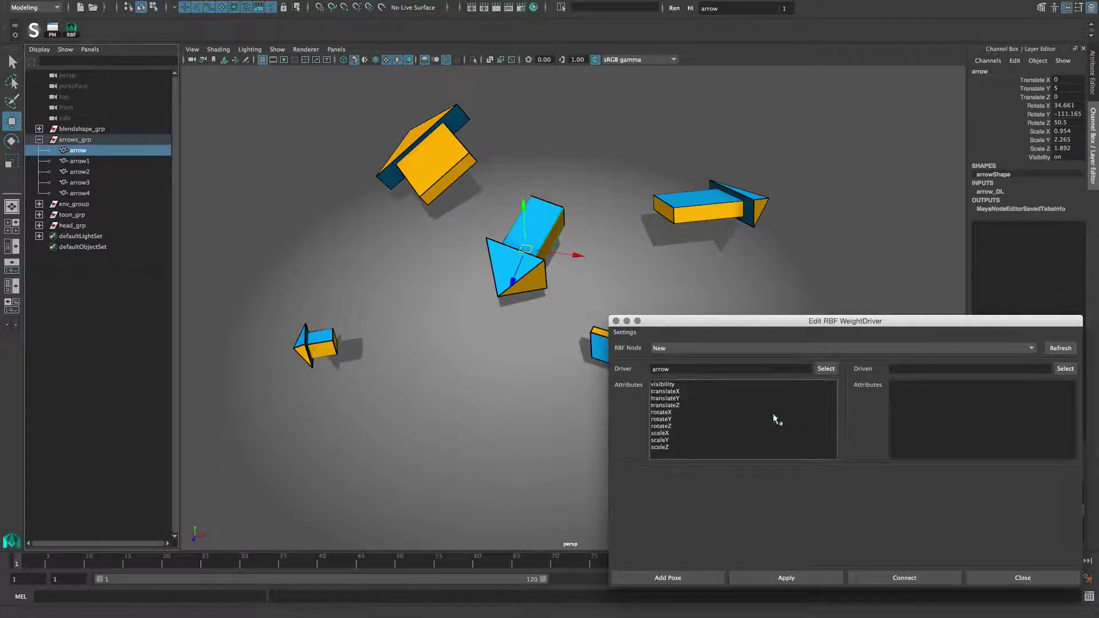
left_click(1065, 369)
right_click(974, 401)
left_click(1002, 404)
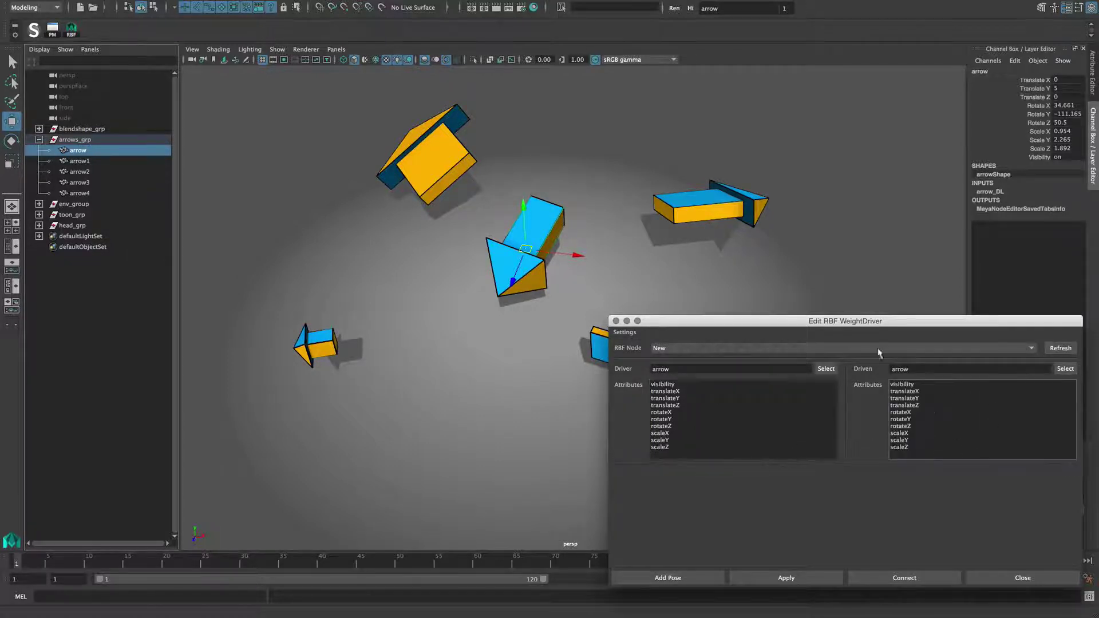
- Choose translateX–Z as driver inputs and rotateX–scaleZ as driven outputs, and select arrow1–arrow4 as poses
left_click_drag(839, 324, 838, 322)
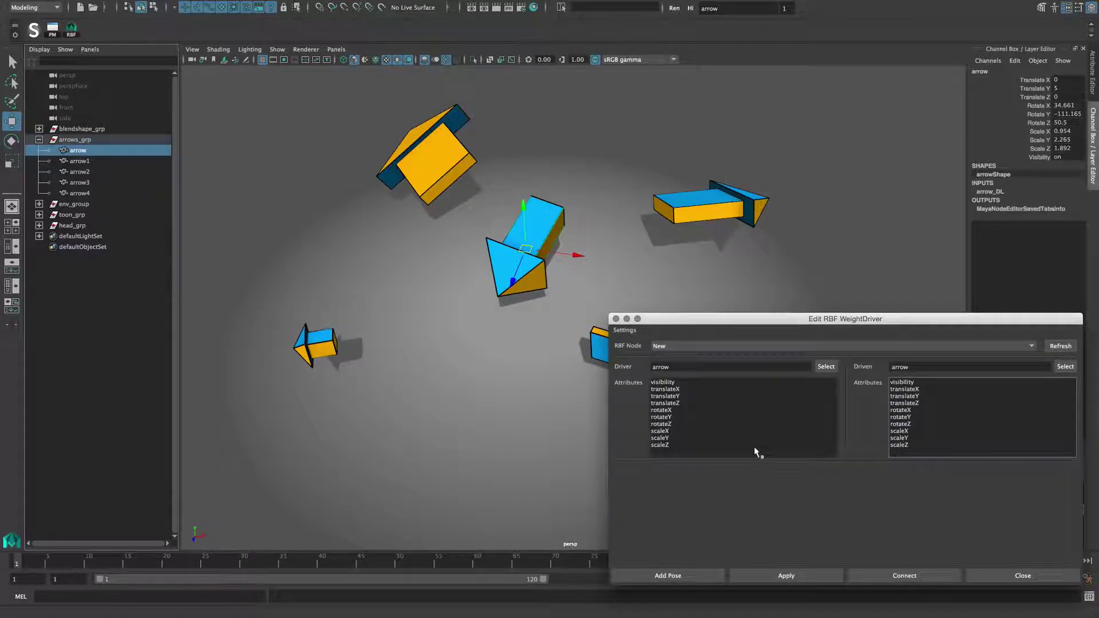
left_click_drag(681, 389, 684, 404)
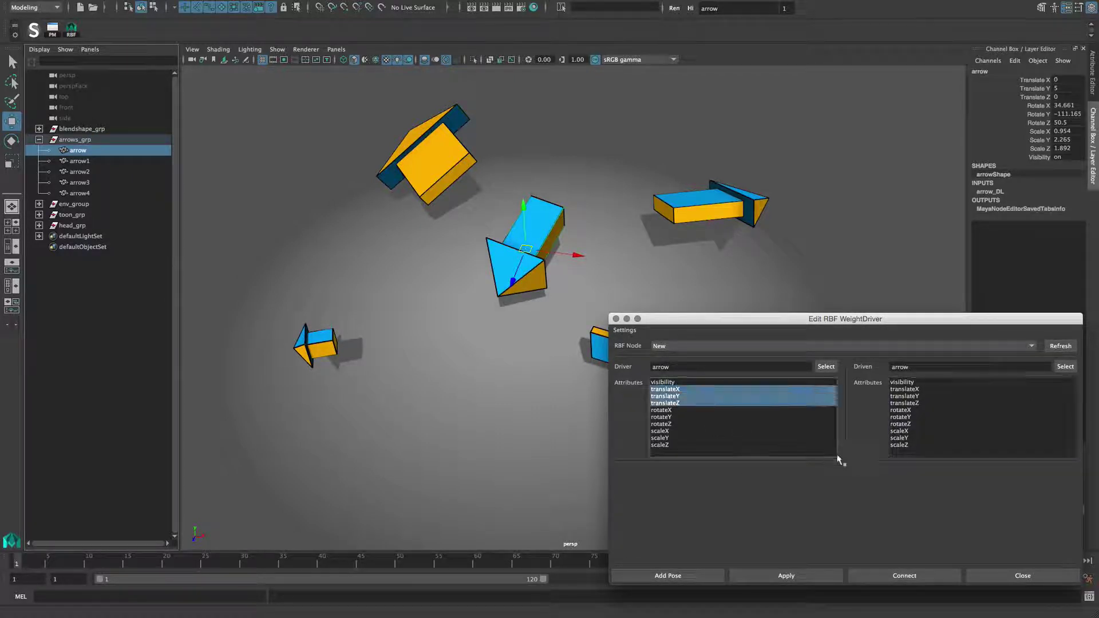
left_click_drag(907, 411, 877, 446)
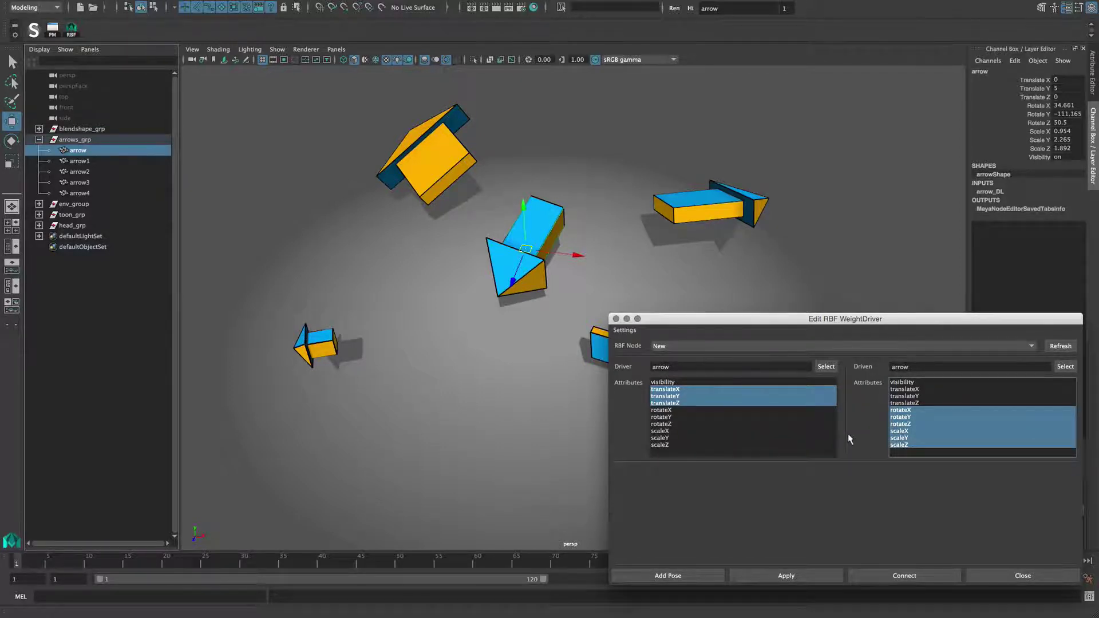
left_click_drag(90, 162, 90, 194)
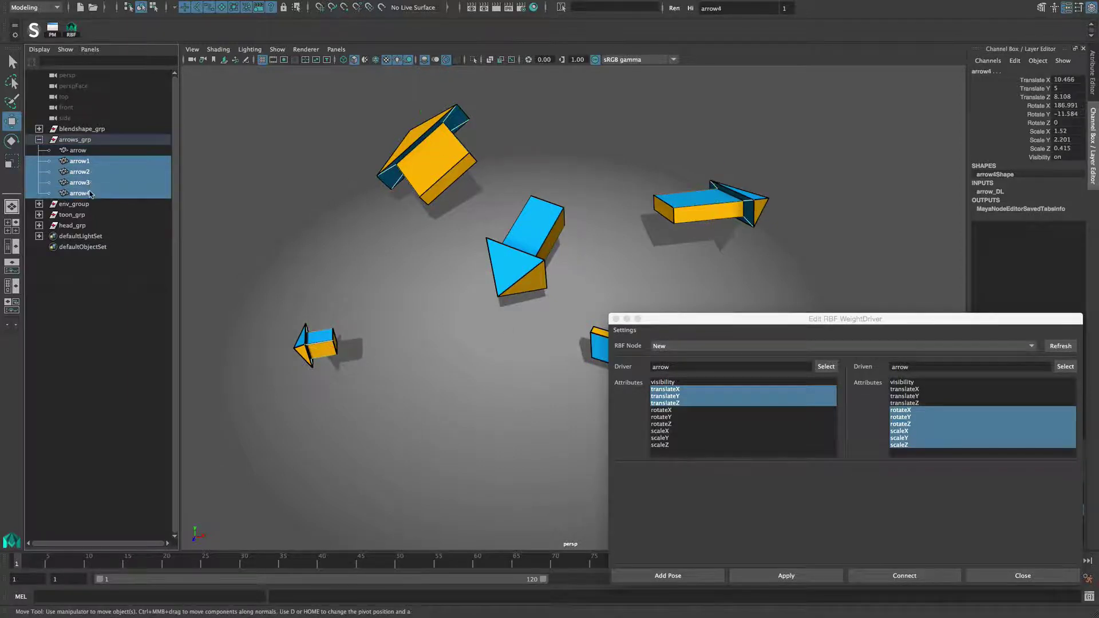
- Connect to create weightDriver1 from the four poses and nudge the driver arrow lower left
left_click(903, 576)
left_click(526, 230)
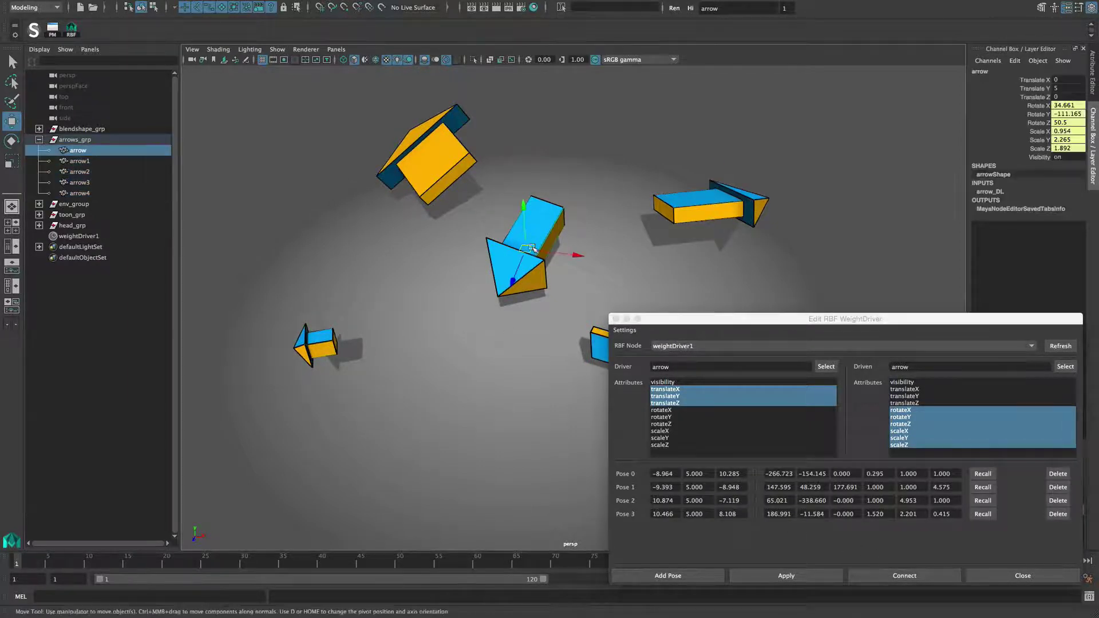
mouse_move(527, 252)
left_mouse_down()
mouse_move(317, 332)
mouse_move(395, 186)
mouse_move(429, 160)
mouse_move(613, 208)
mouse_move(723, 211)
mouse_move(601, 286)
mouse_move(609, 298)
mouse_move(572, 312)
mouse_move(527, 262)
mouse_move(511, 261)
left_mouse_up()
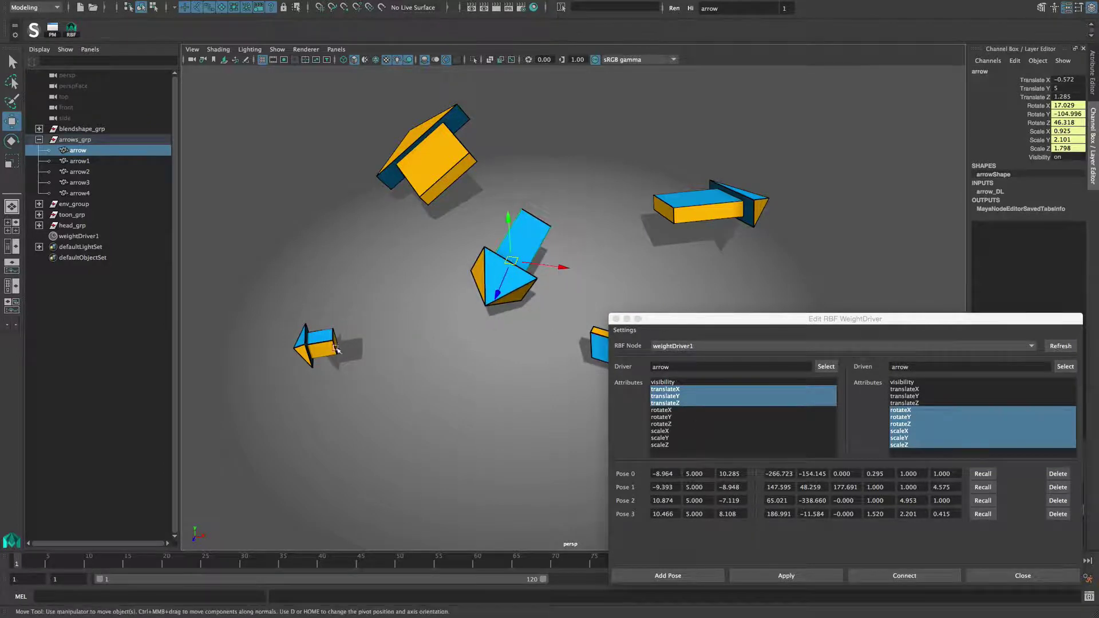
- Stretch arrow1 longer along X with the Scale tool
left_click(303, 346)
key("r")
mouse_move(266, 352)
left_mouse_down()
mouse_move(215, 368)
mouse_move(252, 353)
left_mouse_up()
- Move the driver arrow next to arrow1 and load weightDriver1 into the RBF editor
left_click(526, 255)
key("w")
left_click_drag(511, 262, 400, 336)
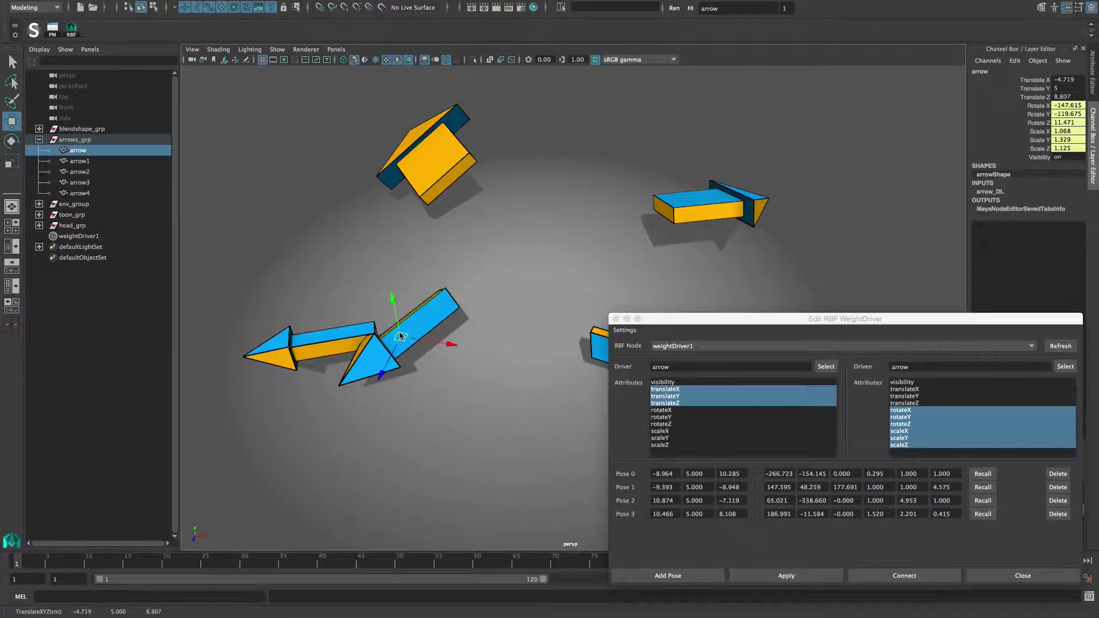
left_click(721, 344)
left_click(699, 369)
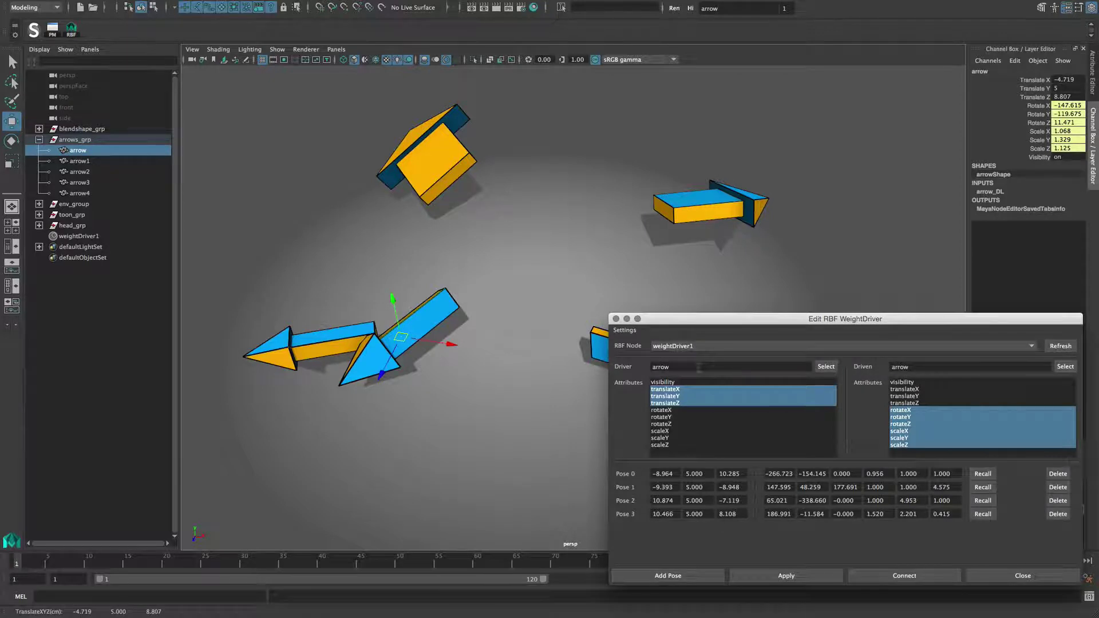
- Recall stored poses including Pose 3, then move the driver arrow back to the centre
left_click(979, 500)
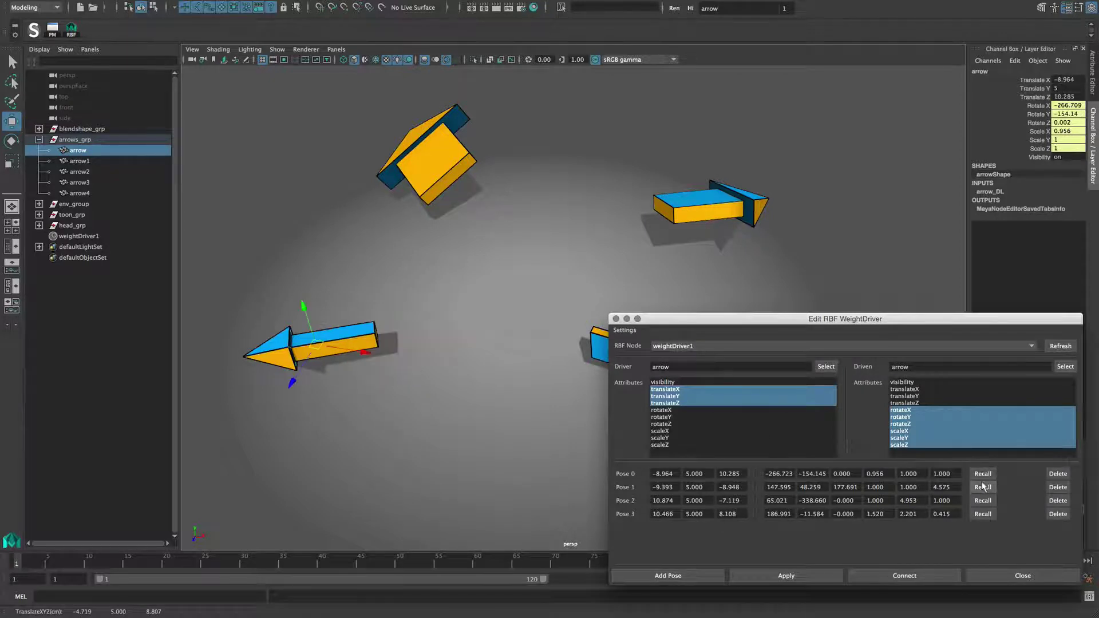
left_click(982, 514)
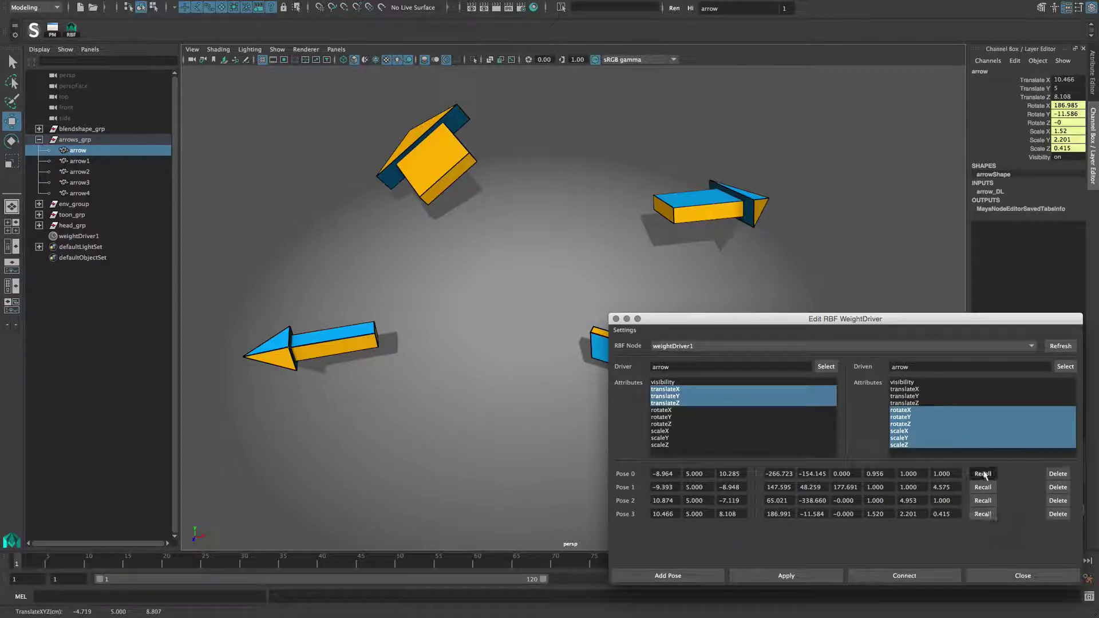
left_click_drag(325, 346, 507, 270)
left_click(891, 535)
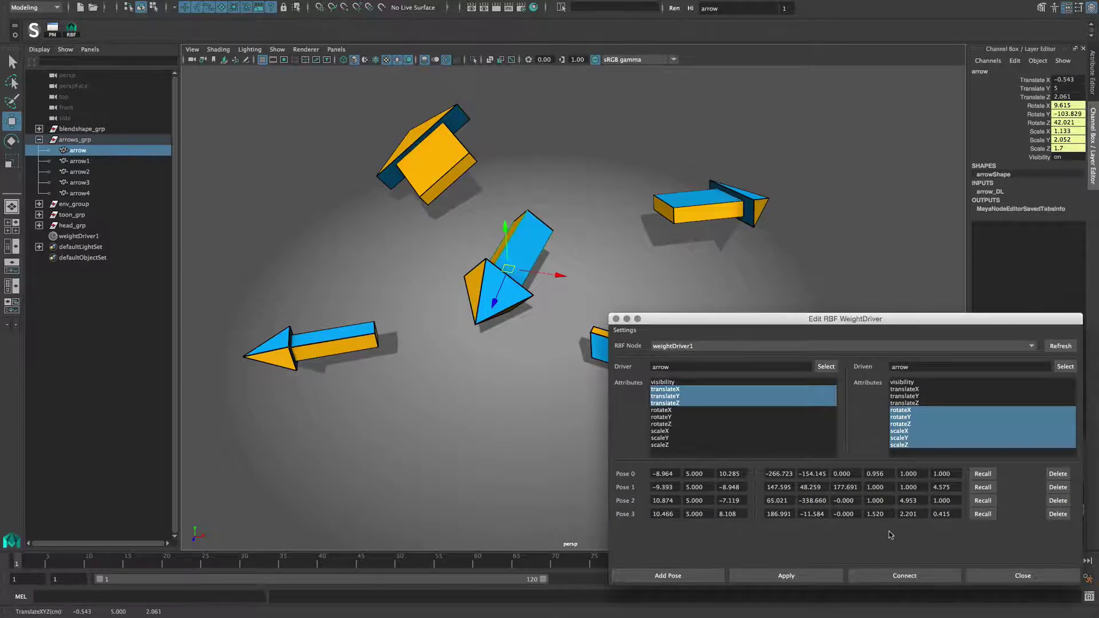
- Move the driver arrow onto arrow1, narrow arrow1 to Scale X 0.868, and reselect the driver arrow
left_click_drag(837, 320, 825, 232)
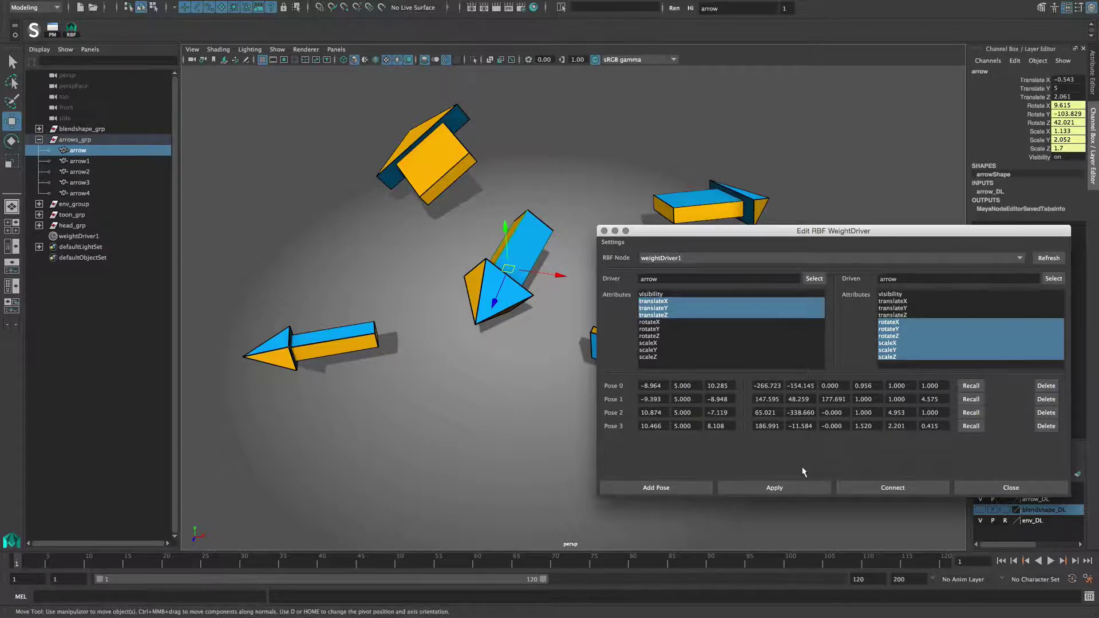
left_click_drag(508, 269, 358, 351)
left_click(356, 353)
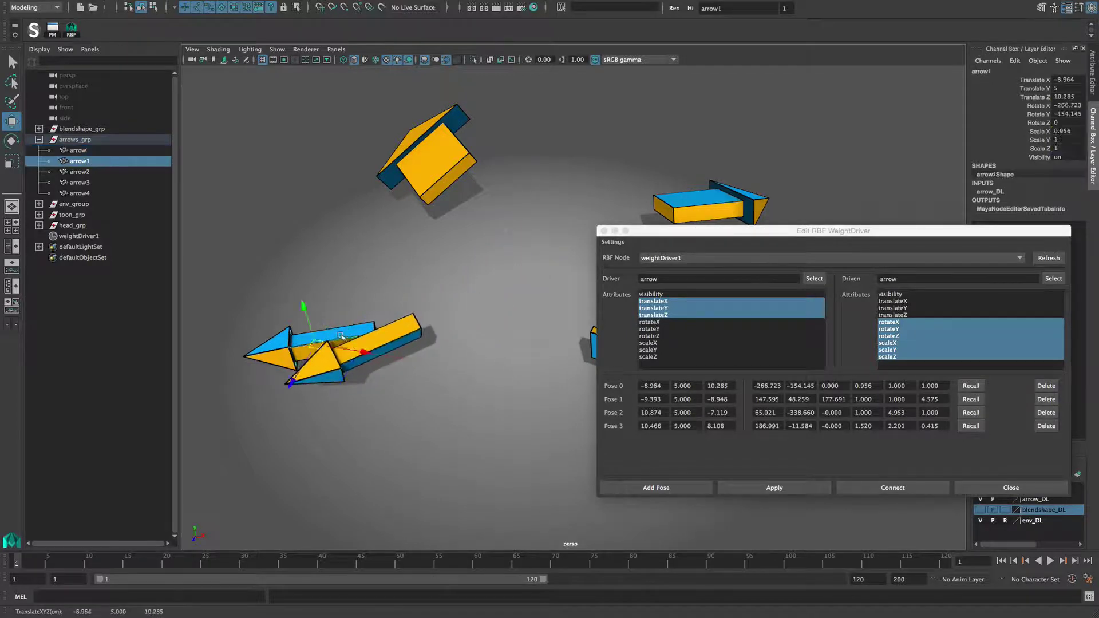
key("r")
mouse_move(265, 353)
left_mouse_down()
mouse_move(282, 350)
mouse_move(272, 352)
left_mouse_up()
left_click(668, 452)
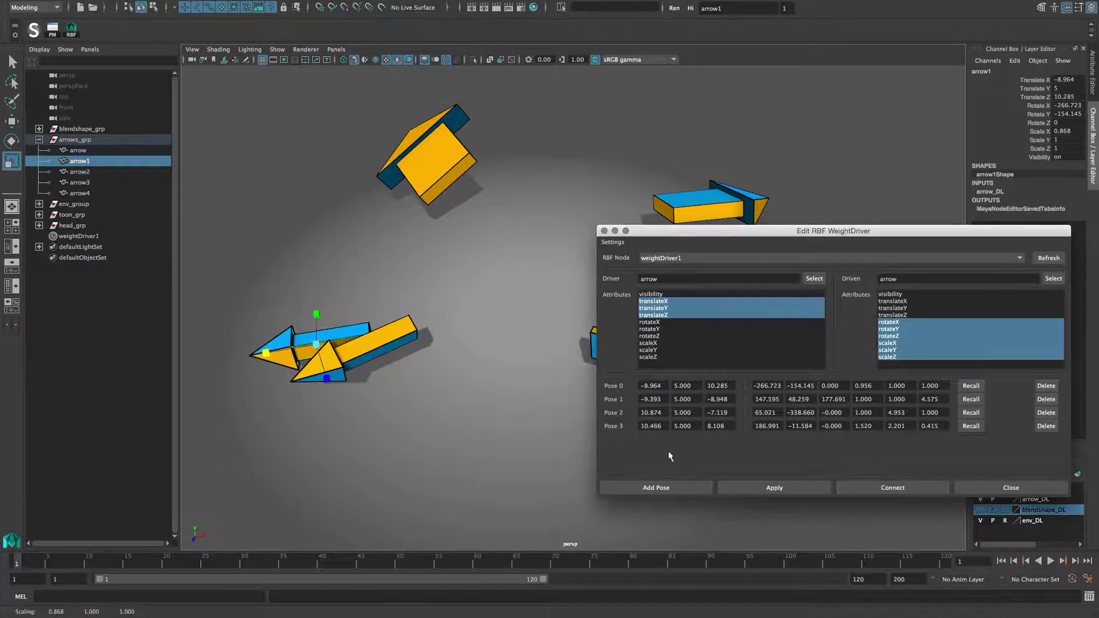
left_click(378, 341)
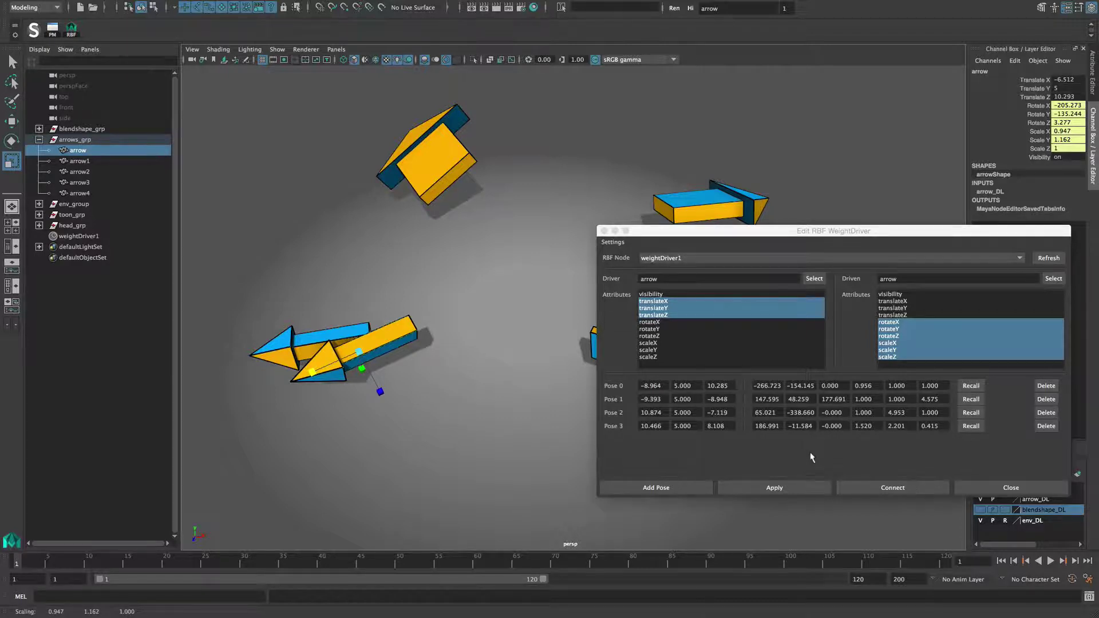
- Delete Pose 3, apply, and move the driver arrow around to test blending among Poses 0–2
left_click(1046, 426)
left_click(775, 488)
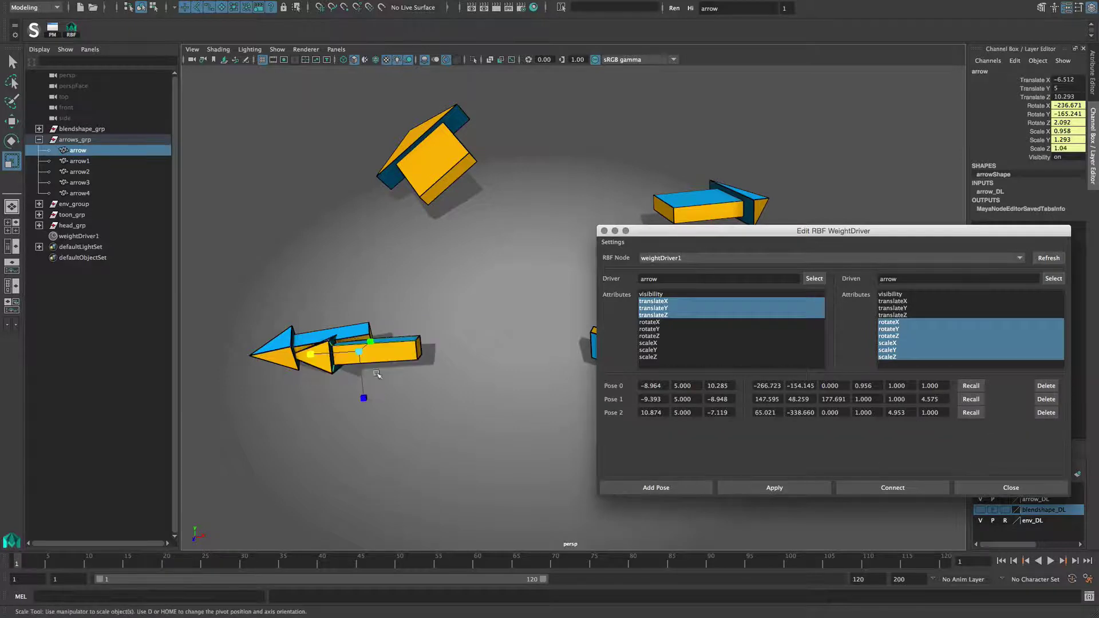
left_click(78, 151)
key("w")
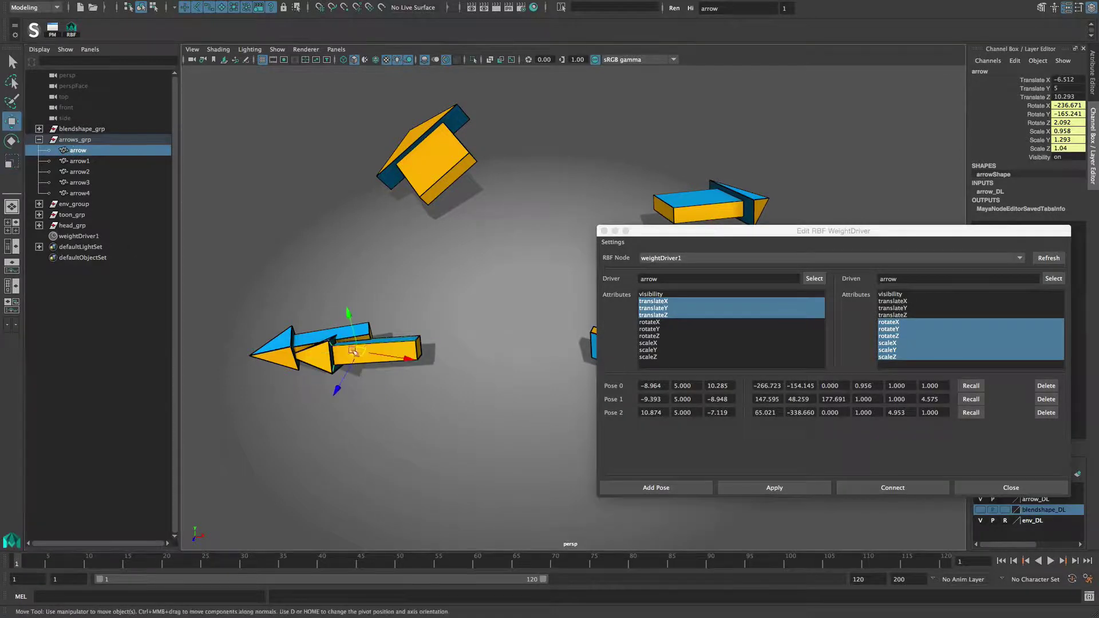
left_click_drag(359, 356, 532, 347)
left_click_drag(646, 231, 683, 431)
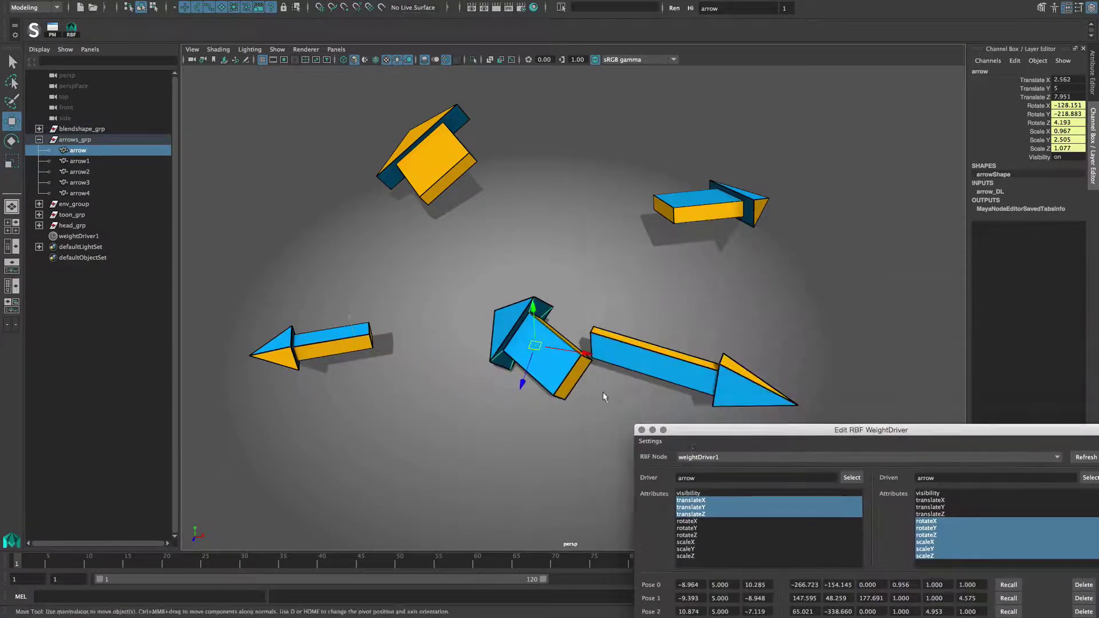
left_click_drag(534, 345, 506, 362)
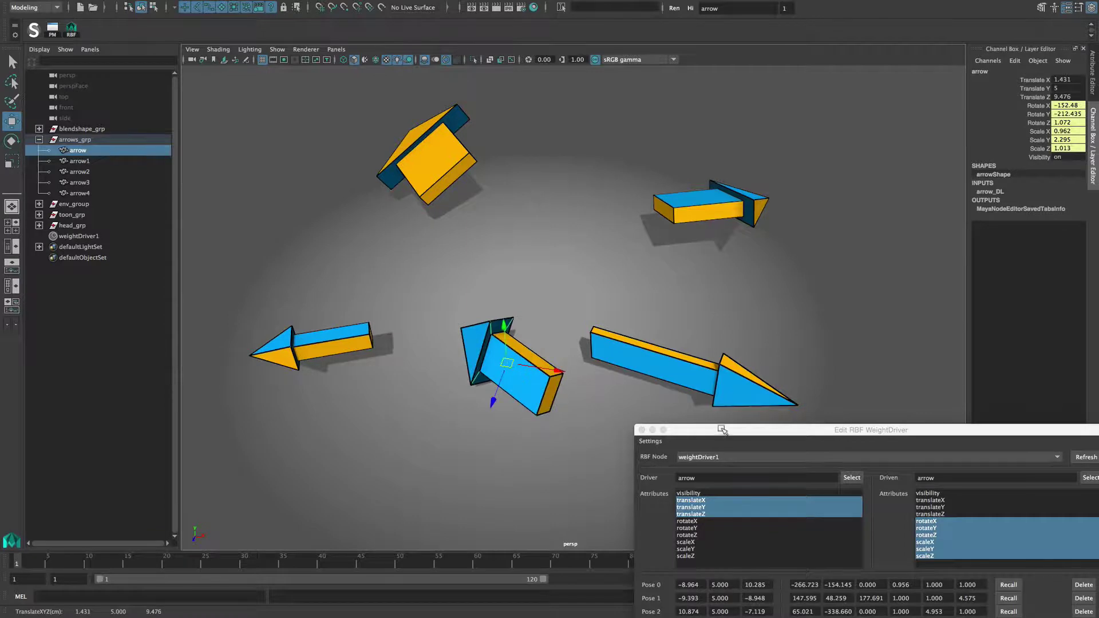
left_click_drag(721, 430, 674, 239)
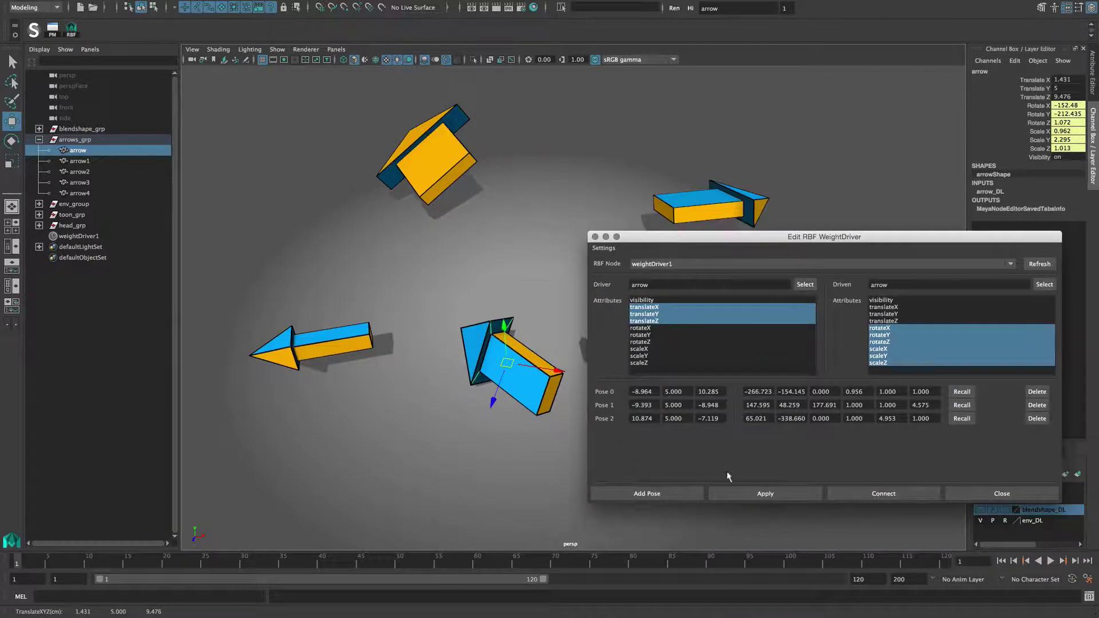
- Add Pose 3 with driven values -100, 50, 1, 1, 1, 1, apply it, then select the ball
left_click(667, 493)
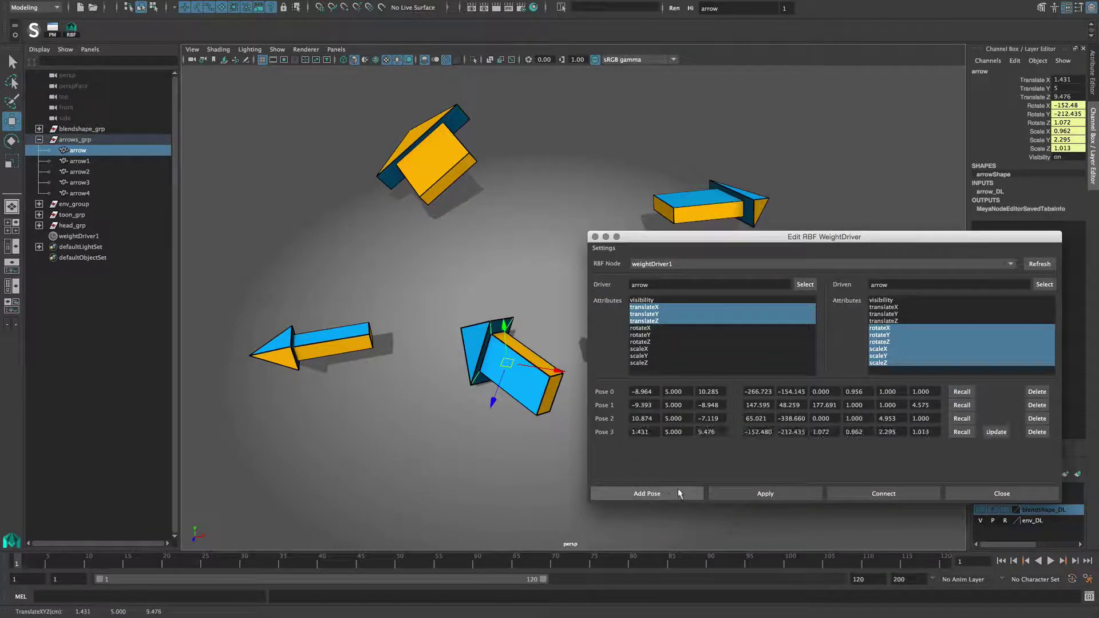
left_click(743, 433)
type("-100\t50\t1\t1\t1\t1")
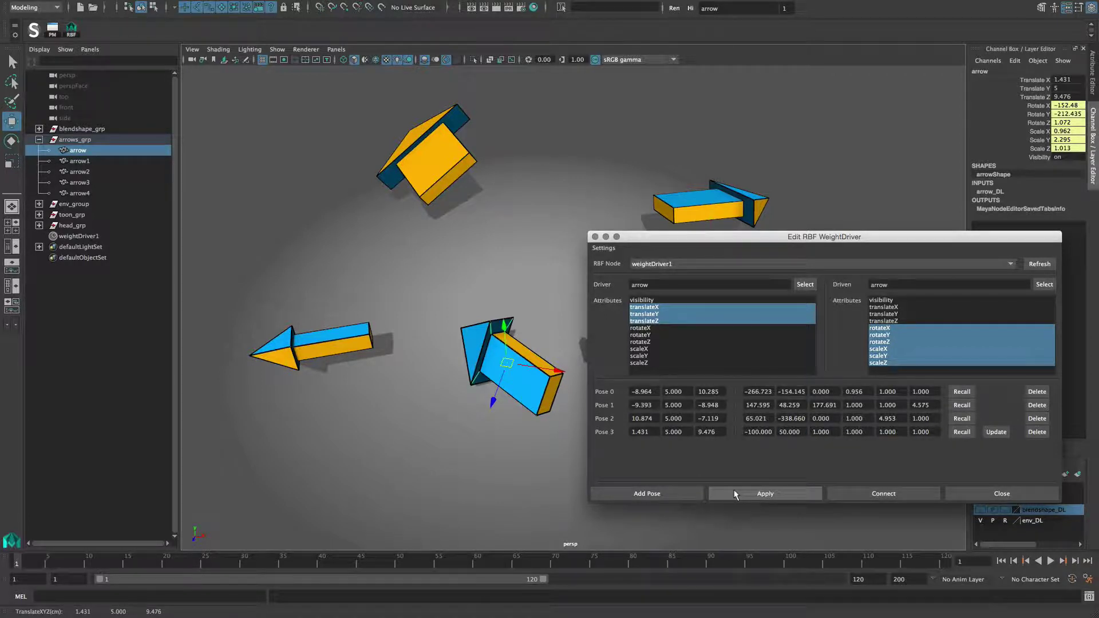
left_click(735, 495)
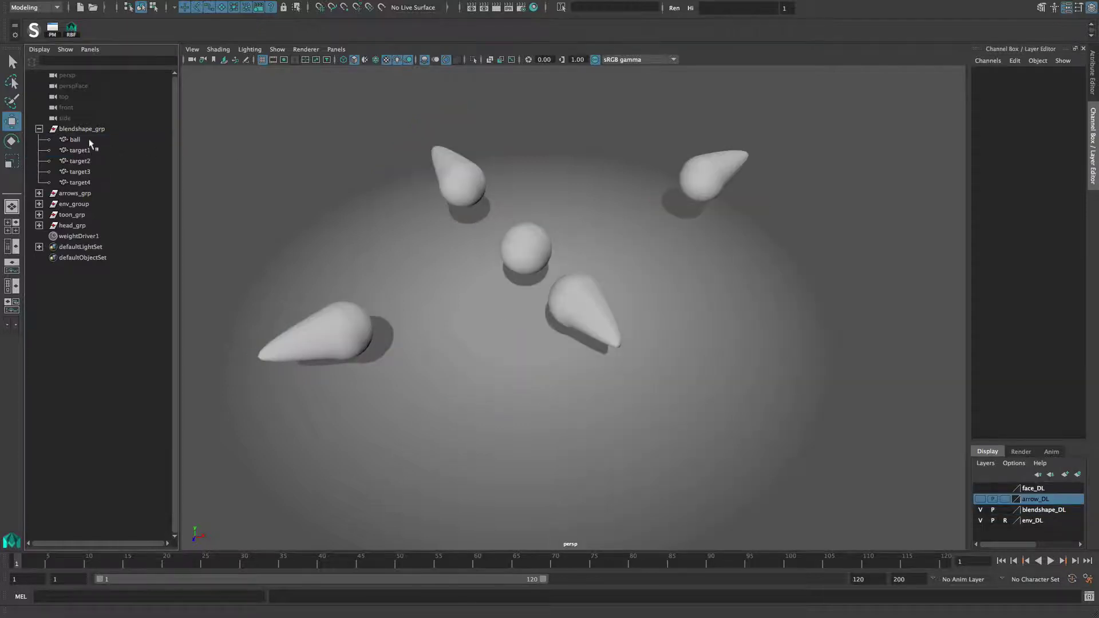
left_click(76, 139)
left_click(1001, 201)
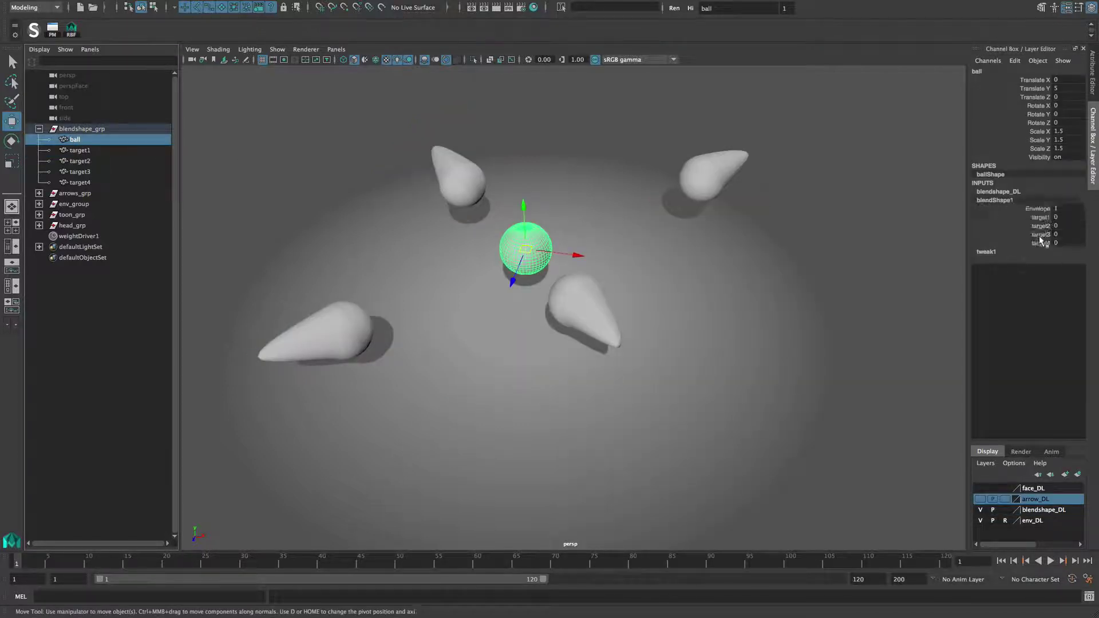
left_click_drag(1043, 218, 1043, 243)
middle_click_drag(762, 309, 748, 311)
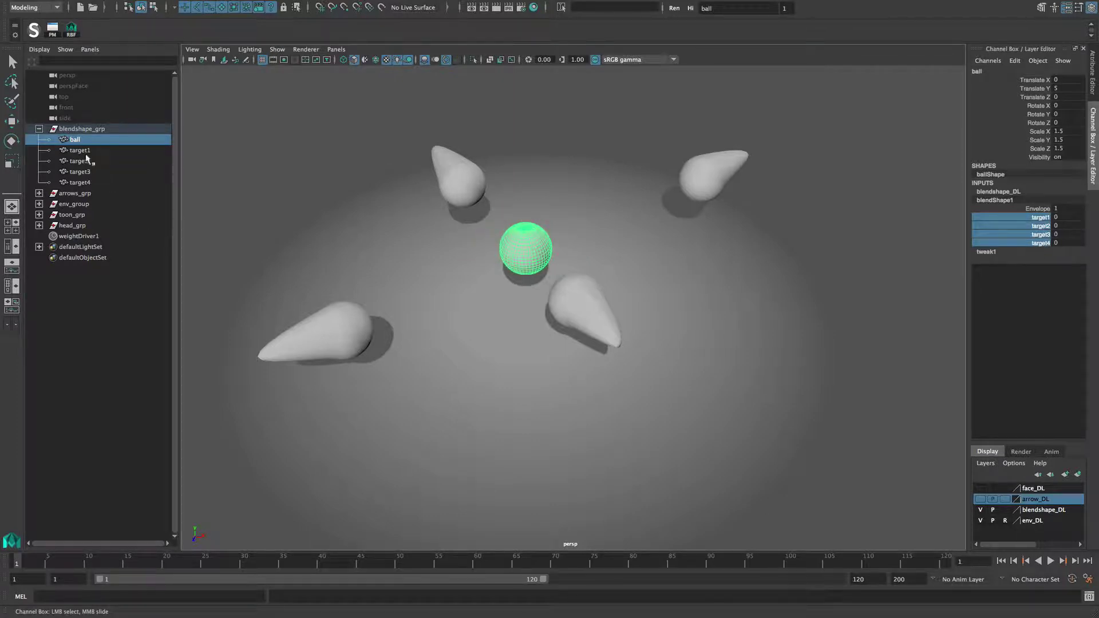
left_click(84, 141)
key("w")
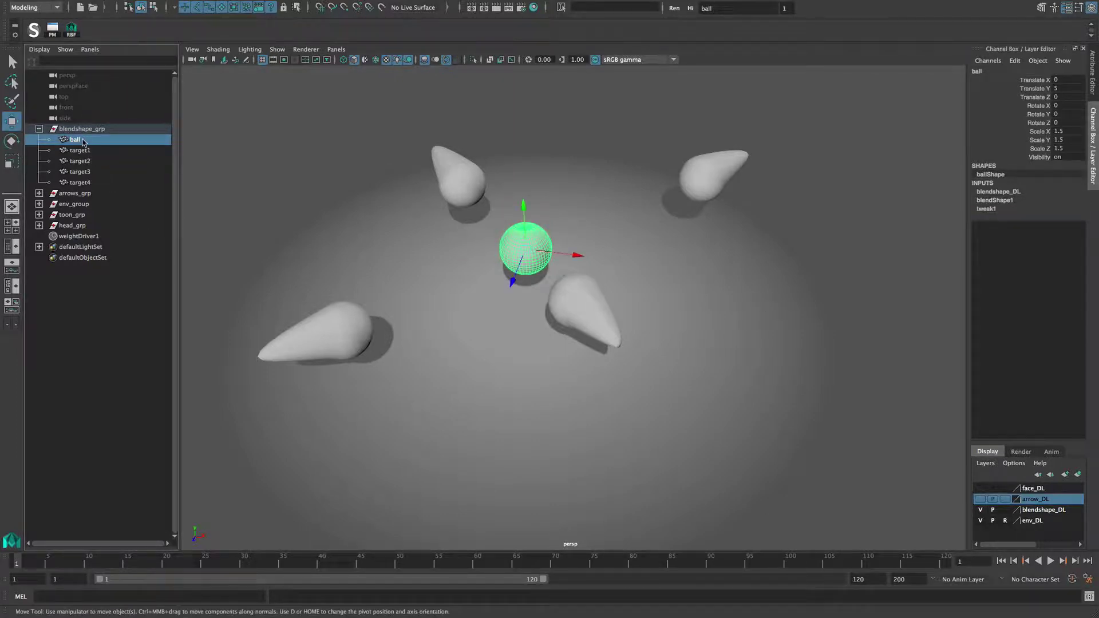
- In a new RBF setup, set the ball as driver and blendShape1 as driven
left_click(71, 28)
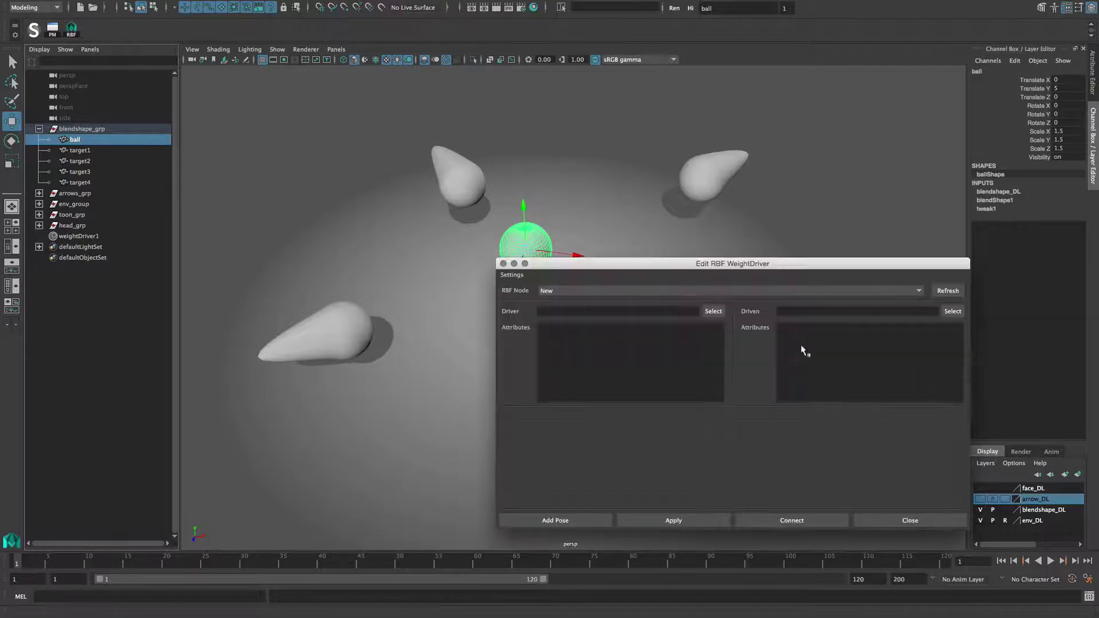
left_click(798, 342)
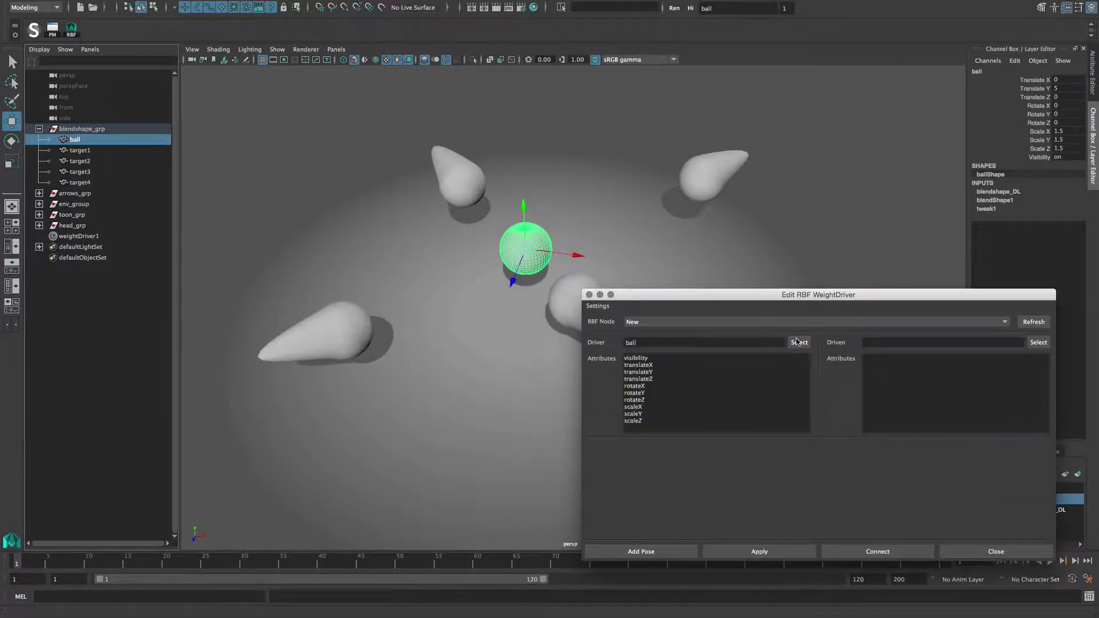
left_click(996, 200)
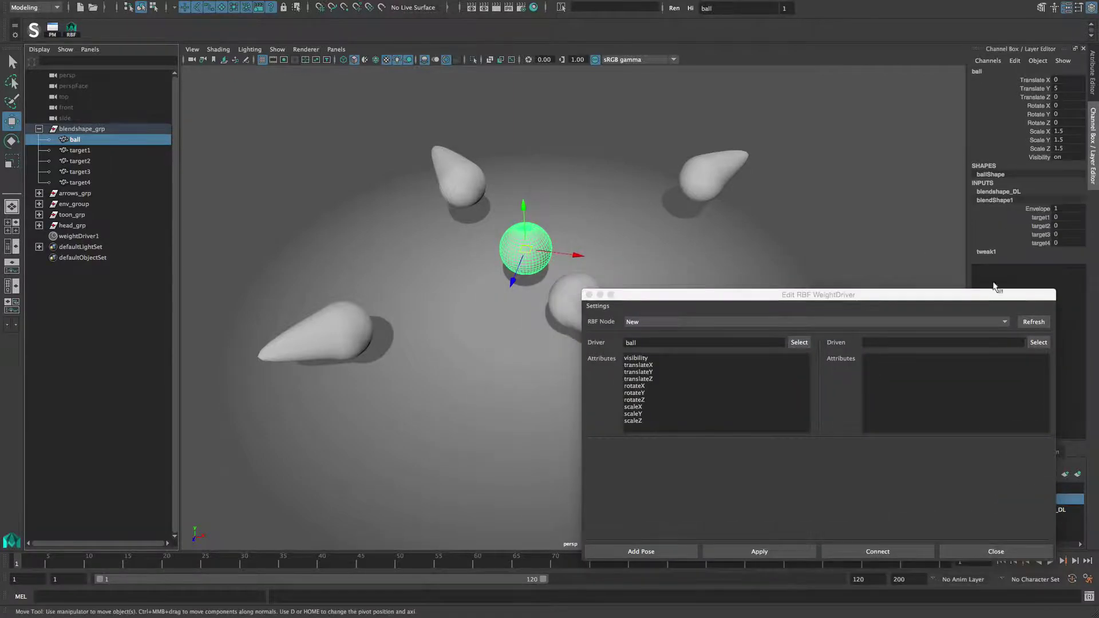
left_click(1038, 342)
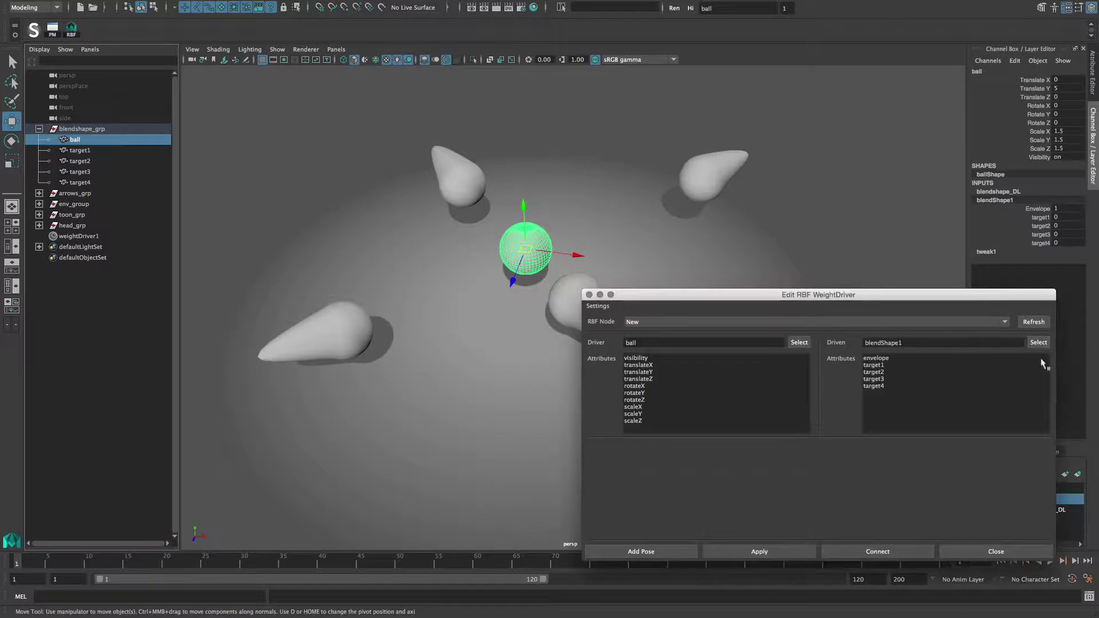
- List keyable driven attributes, then choose translateX–Z to drive target1–target4
right_click(942, 381)
left_click(973, 384)
right_click(941, 393)
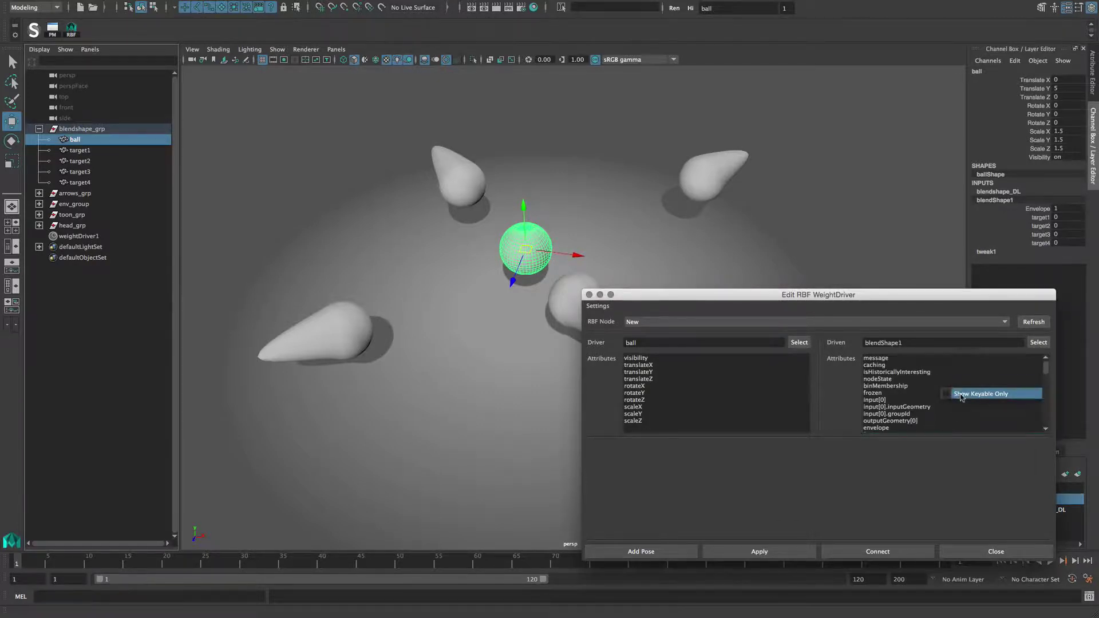
left_click(958, 394)
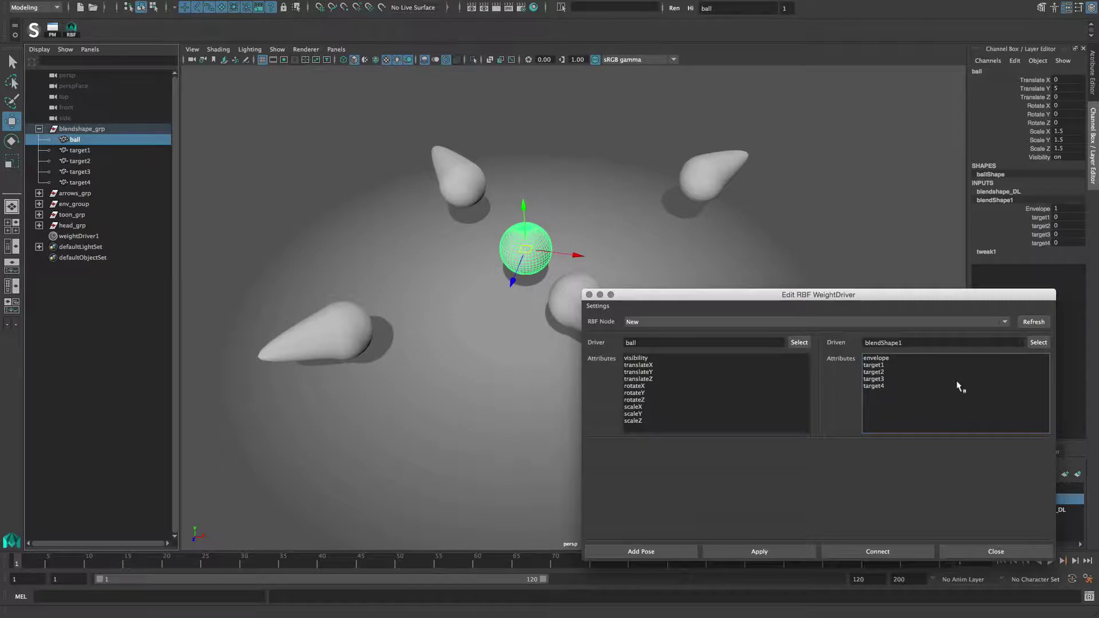
left_click_drag(647, 366, 649, 380)
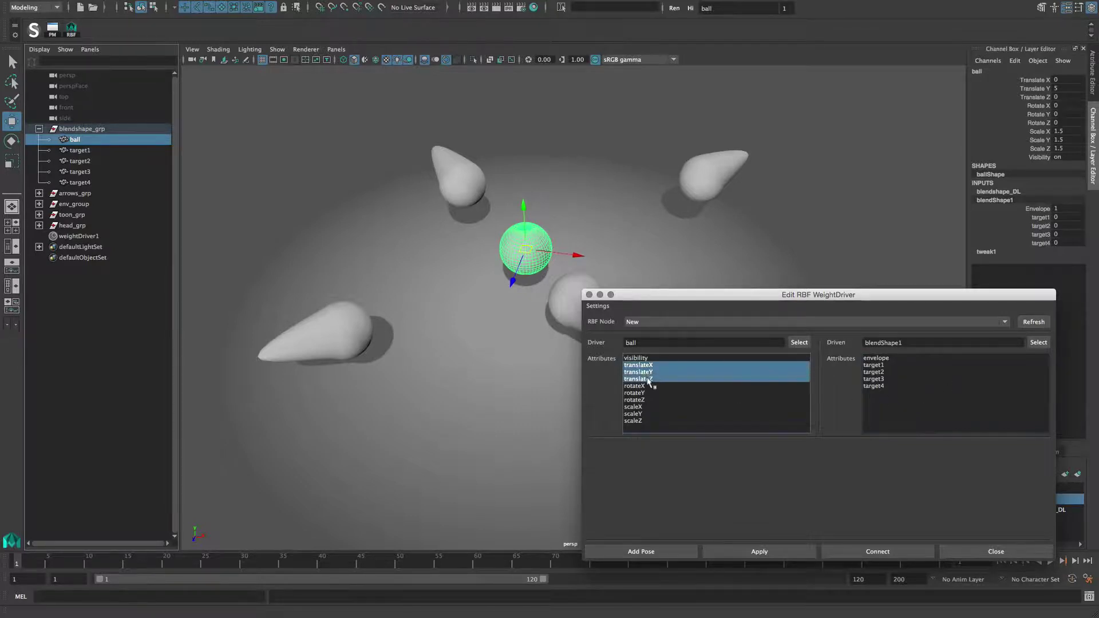
left_click_drag(880, 365, 883, 388)
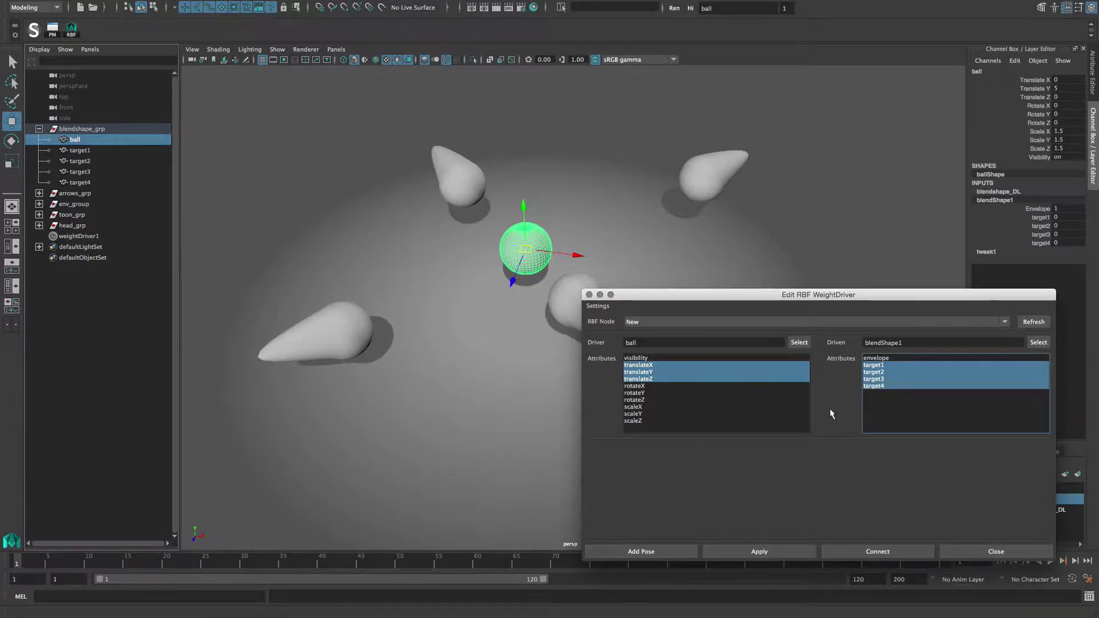
- Turn on Auto Fill Blend Shape Values and add Pose 0 as the rest pose with all weights 0
left_click(599, 307)
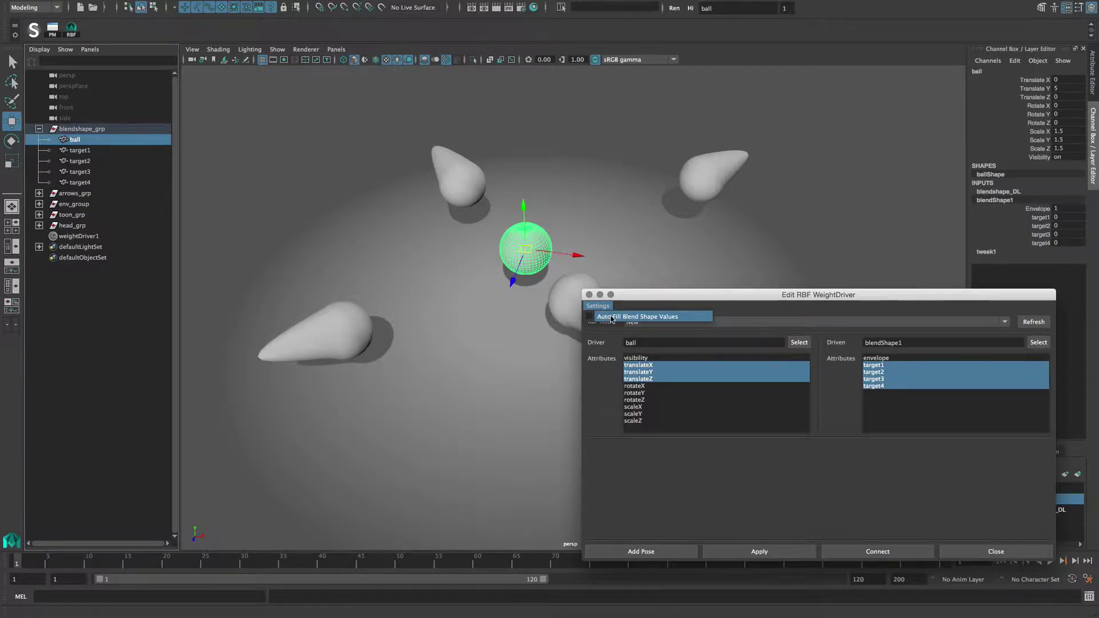
left_click(611, 318)
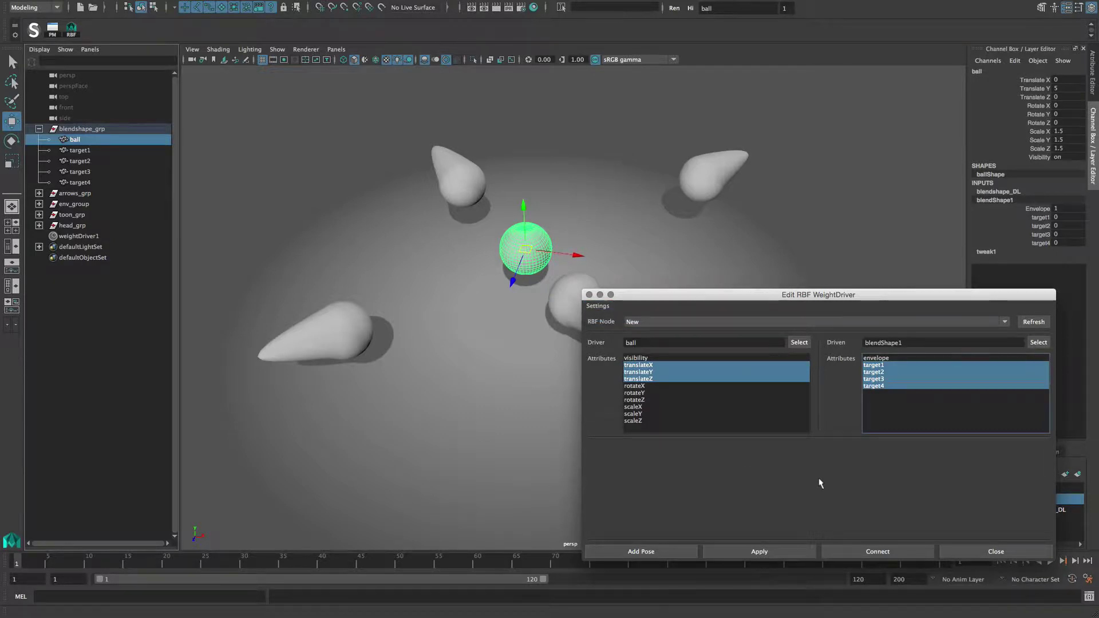
left_click(659, 552)
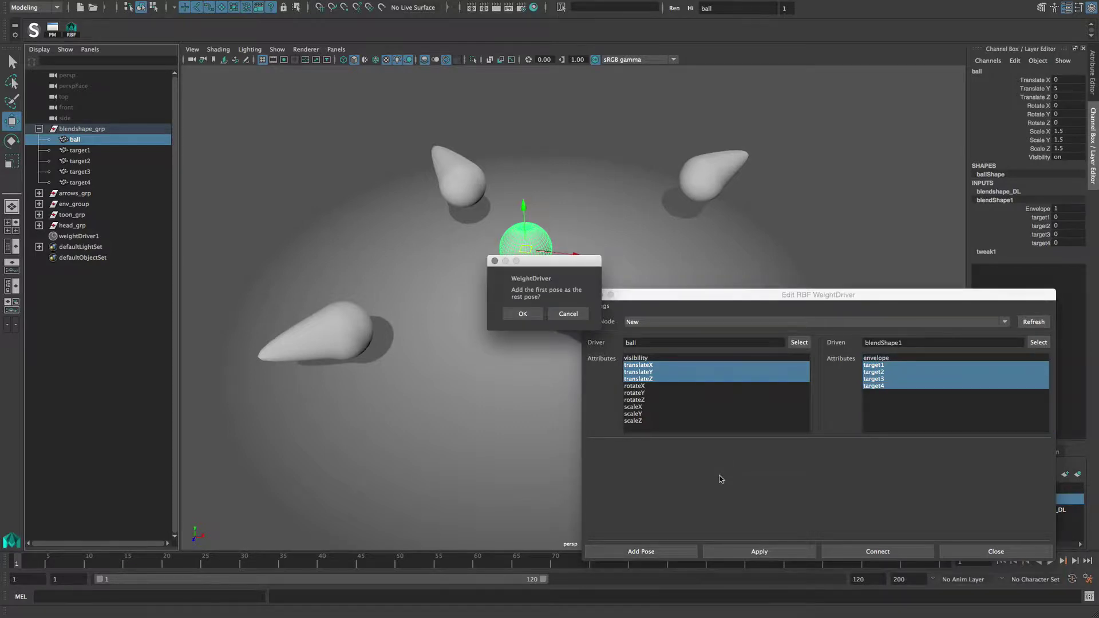
left_click(524, 314)
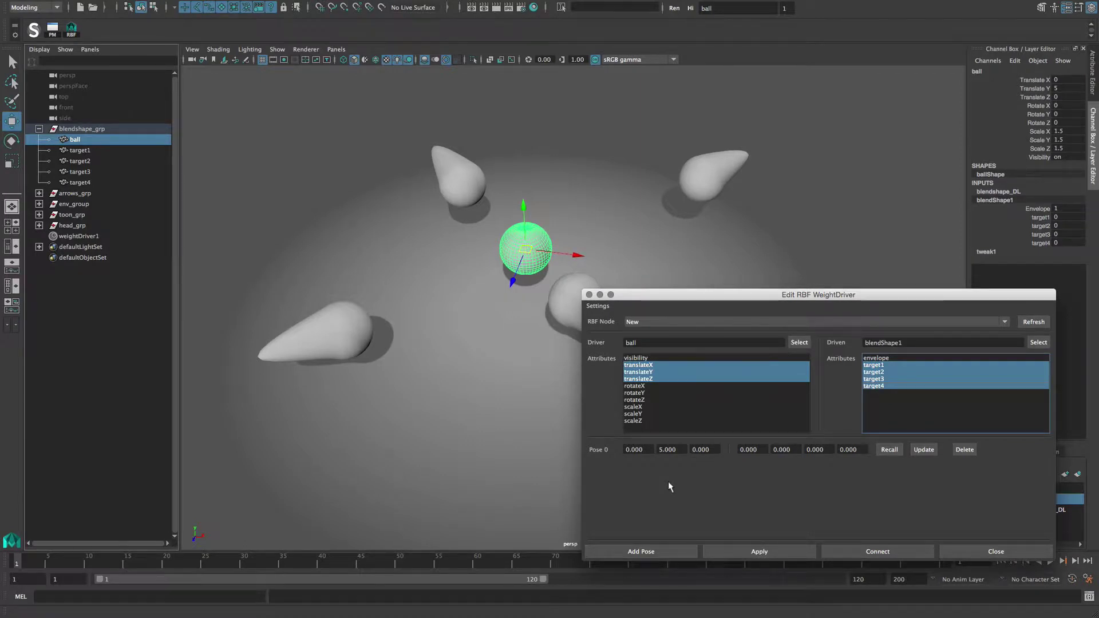
- Check Pose 0's driven weights, then snap the ball onto target1 and record it as Pose 1
left_click(762, 448)
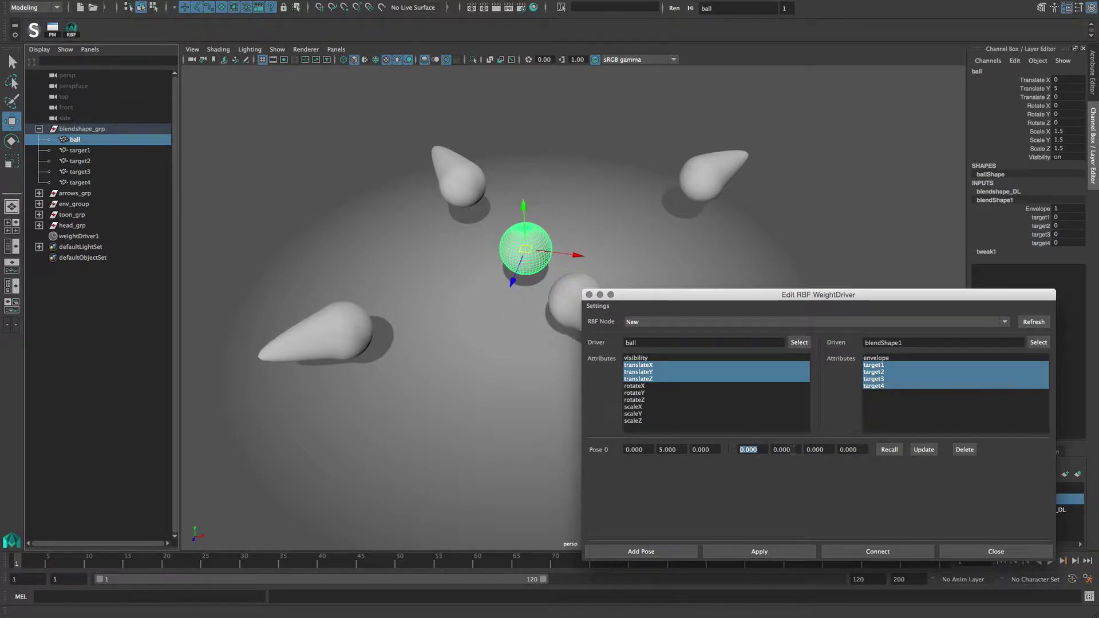
key("Tab")
key("Tab")
left_click(81, 150, "ctrl")
key("space")
left_click(368, 275)
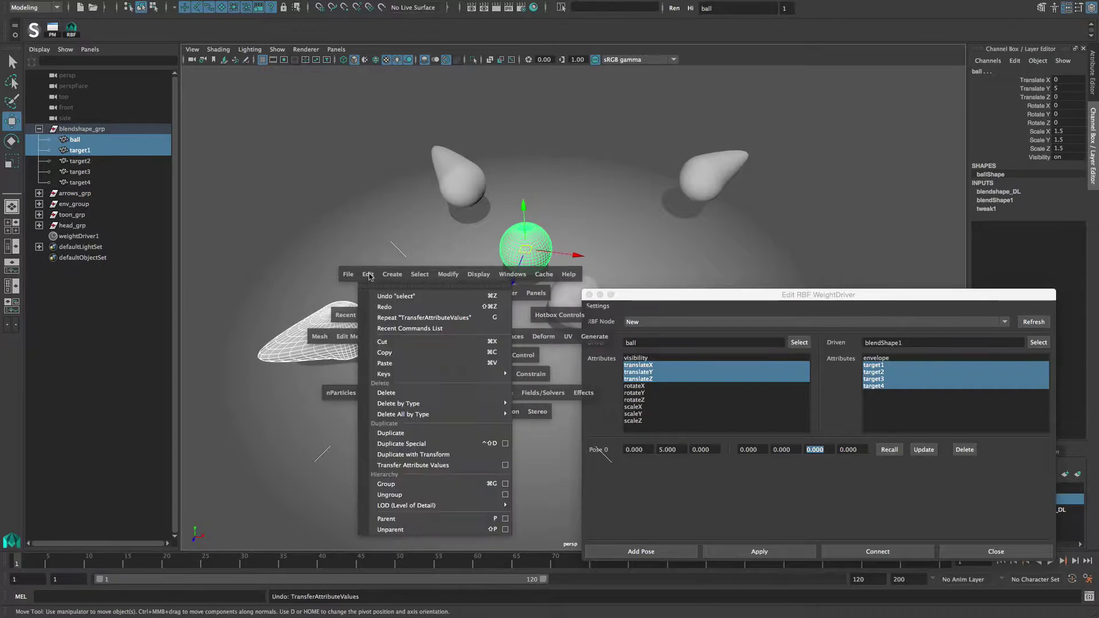
left_click(399, 465)
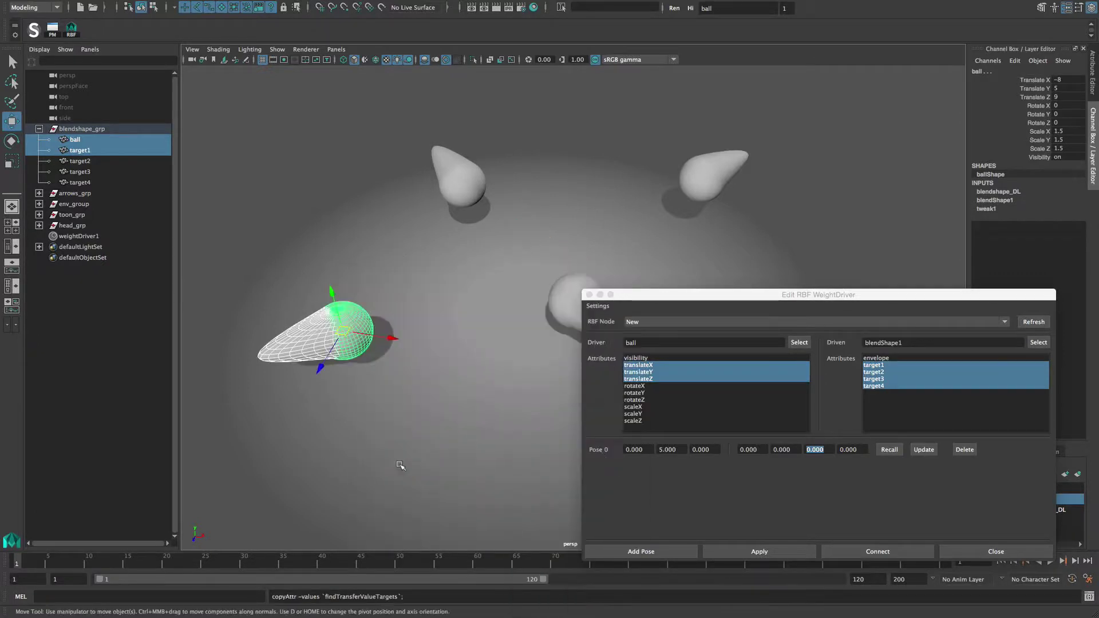
left_click(625, 552)
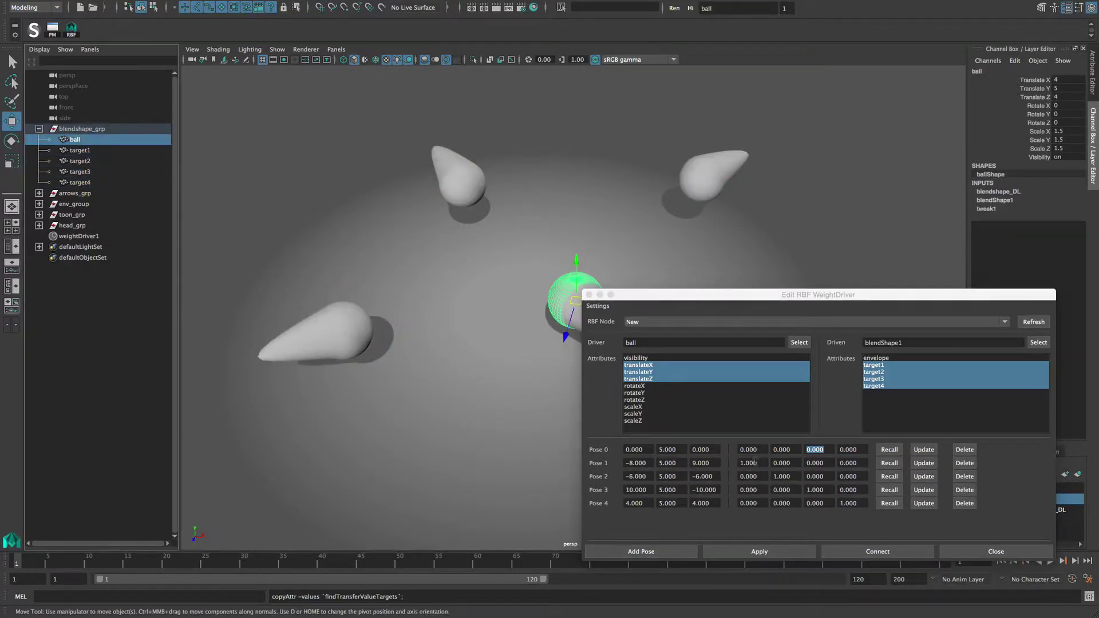
- Apply the poses to create weightDriver2 and drag the ball left to test the deformation
left_click(848, 503)
left_click(759, 551)
left_click_drag(572, 302, 463, 306)
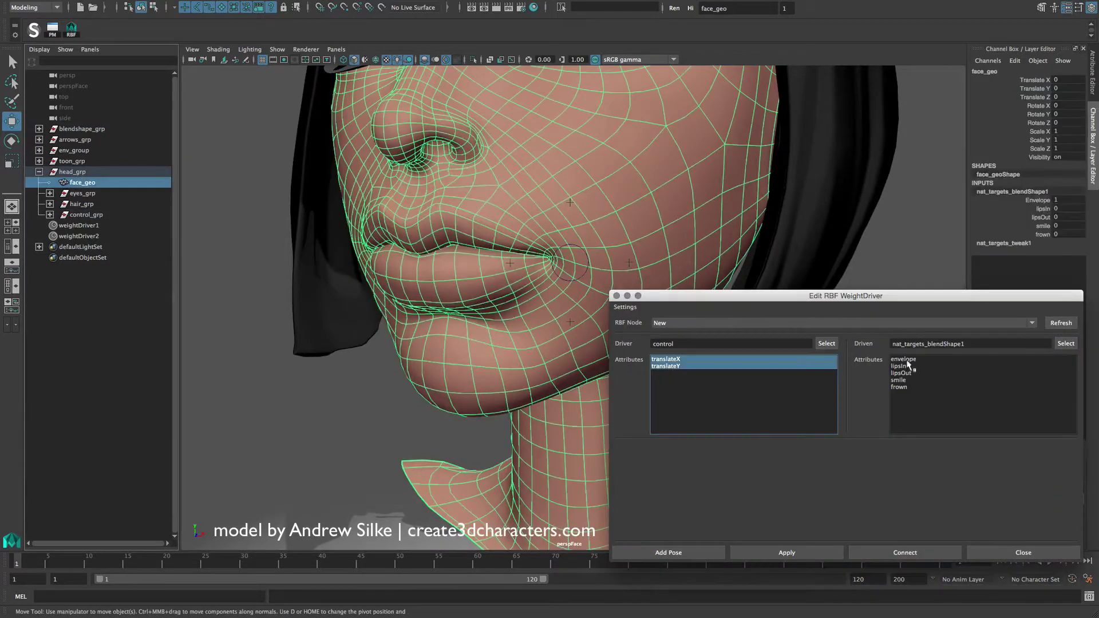
- Record five cheek-control poses driving lipsIn, lipsOut, smile and frown, apply as weightDriver3, and test
left_click_drag(907, 365, 904, 387)
left_click(826, 344)
left_click(668, 552)
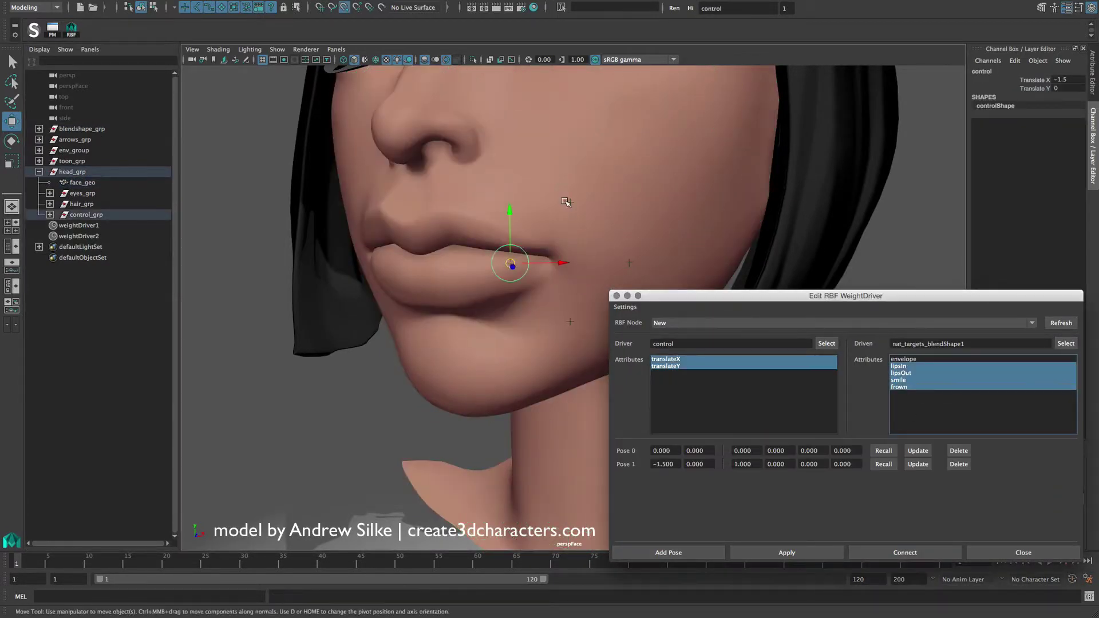
left_click(668, 552)
left_click(668, 553)
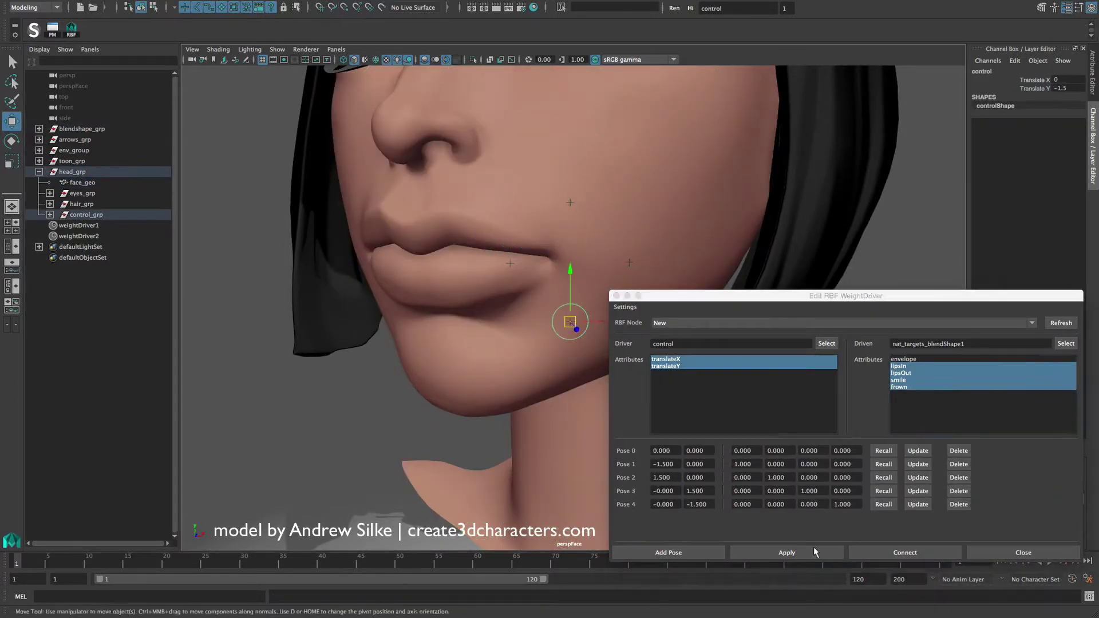
left_click(668, 552)
left_click(811, 556)
left_click_drag(576, 309, 584, 240)
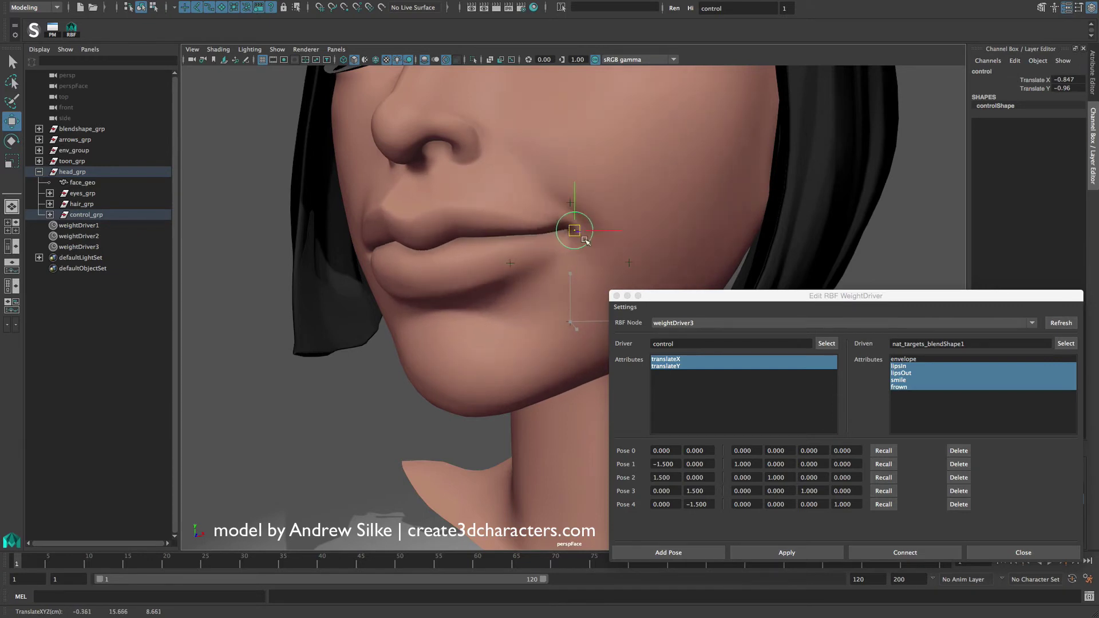